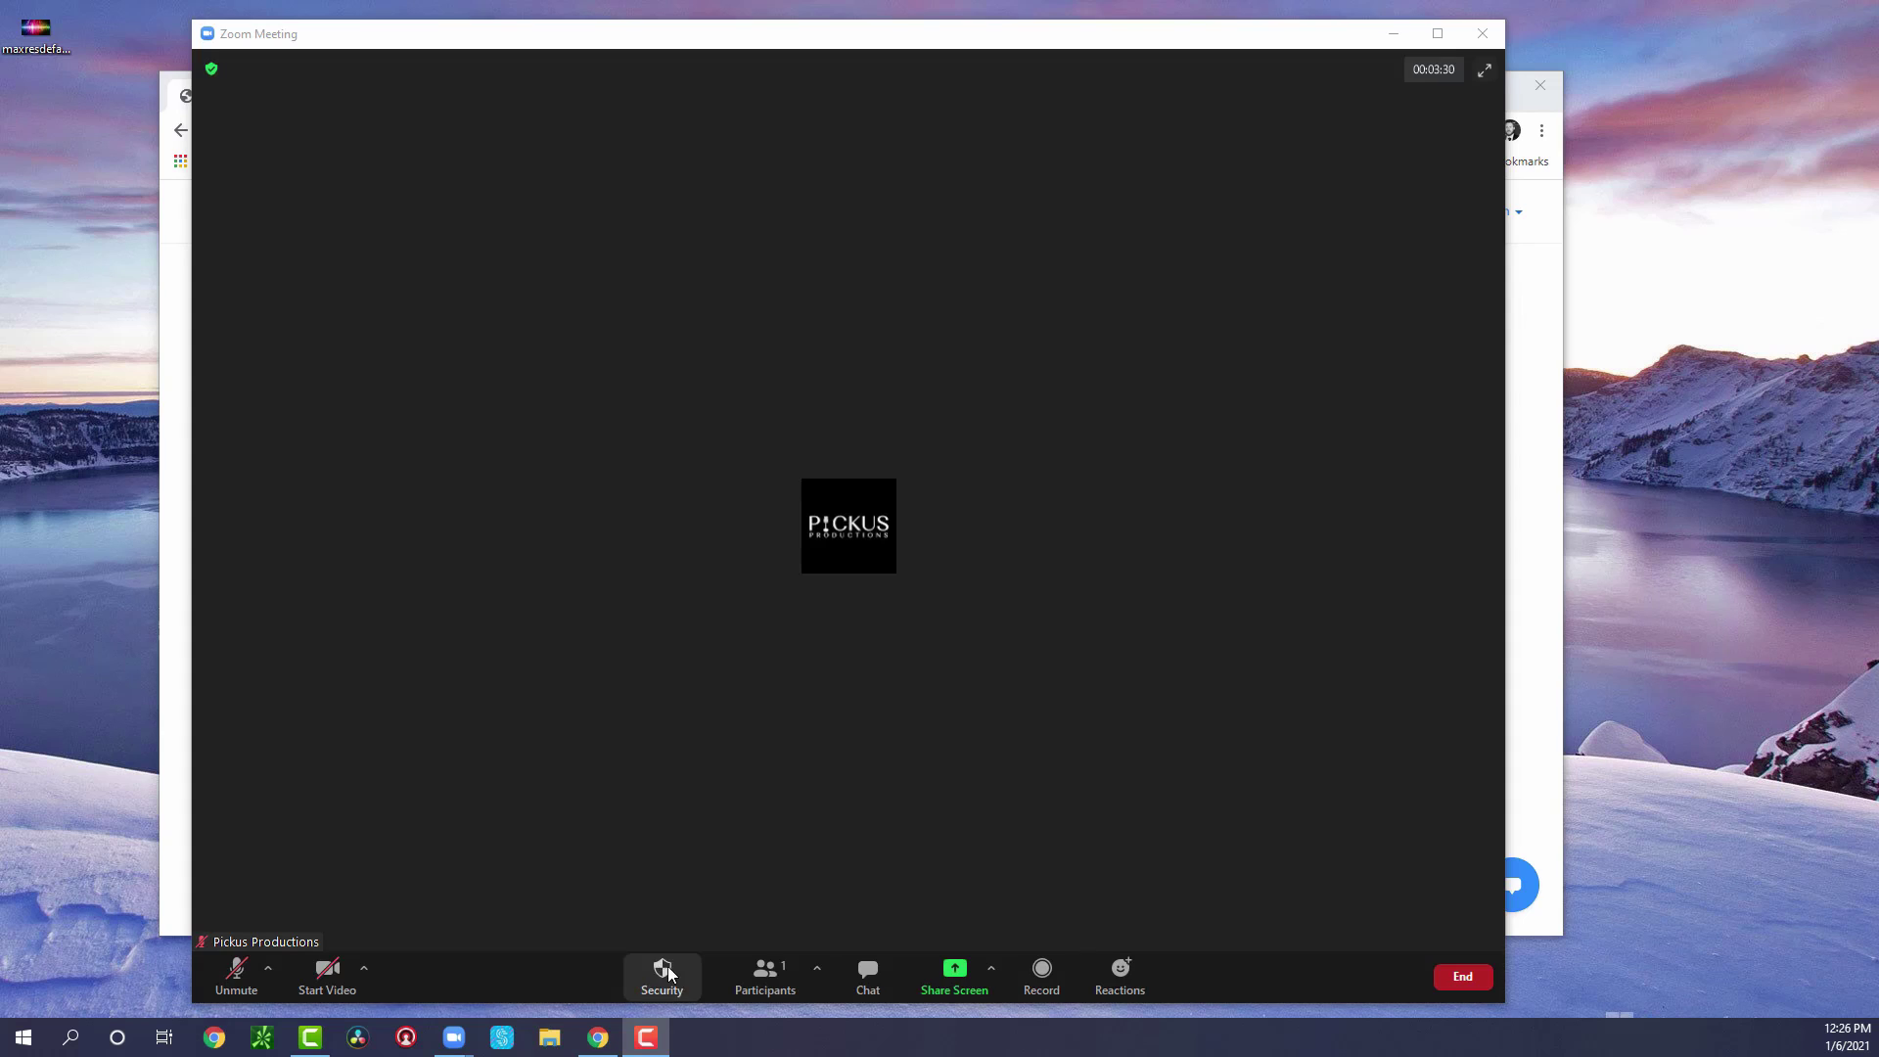
- Turn the Waiting Room off and back on, then uncheck Unmute Themselves in Security
click(661, 973)
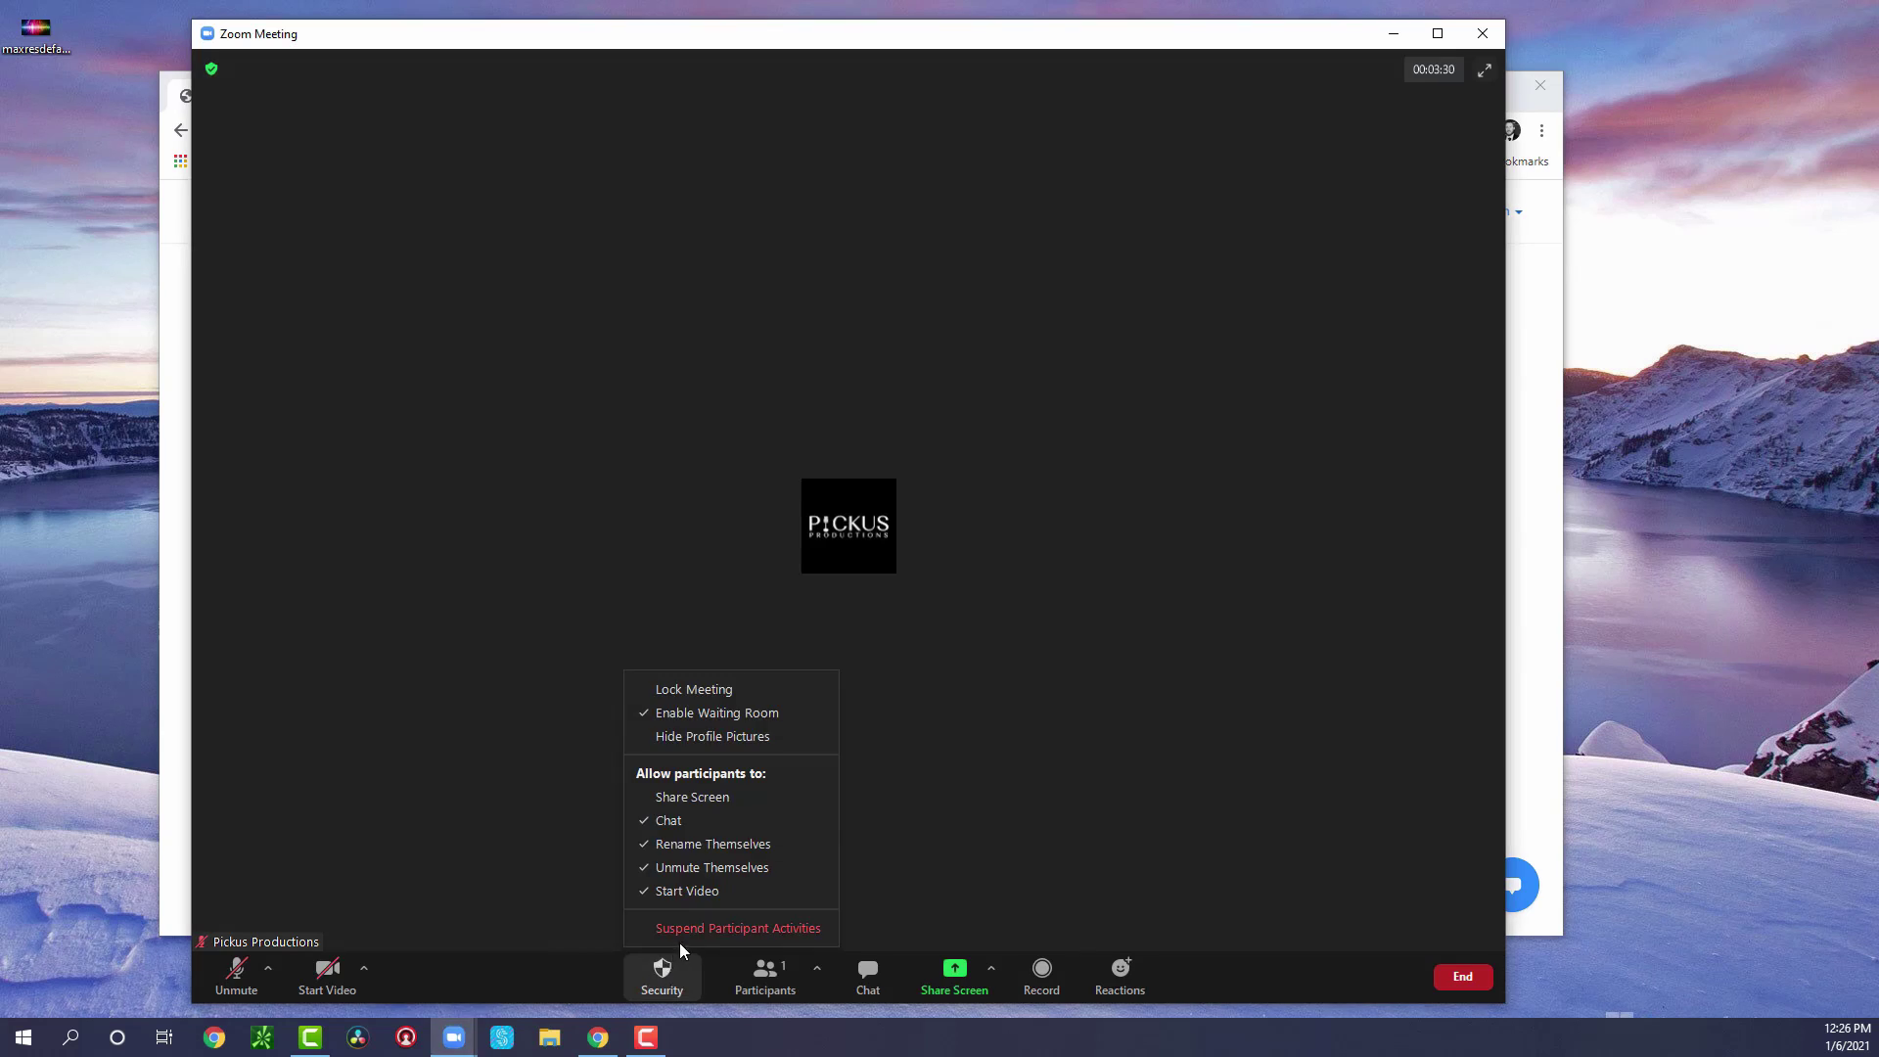
click(688, 718)
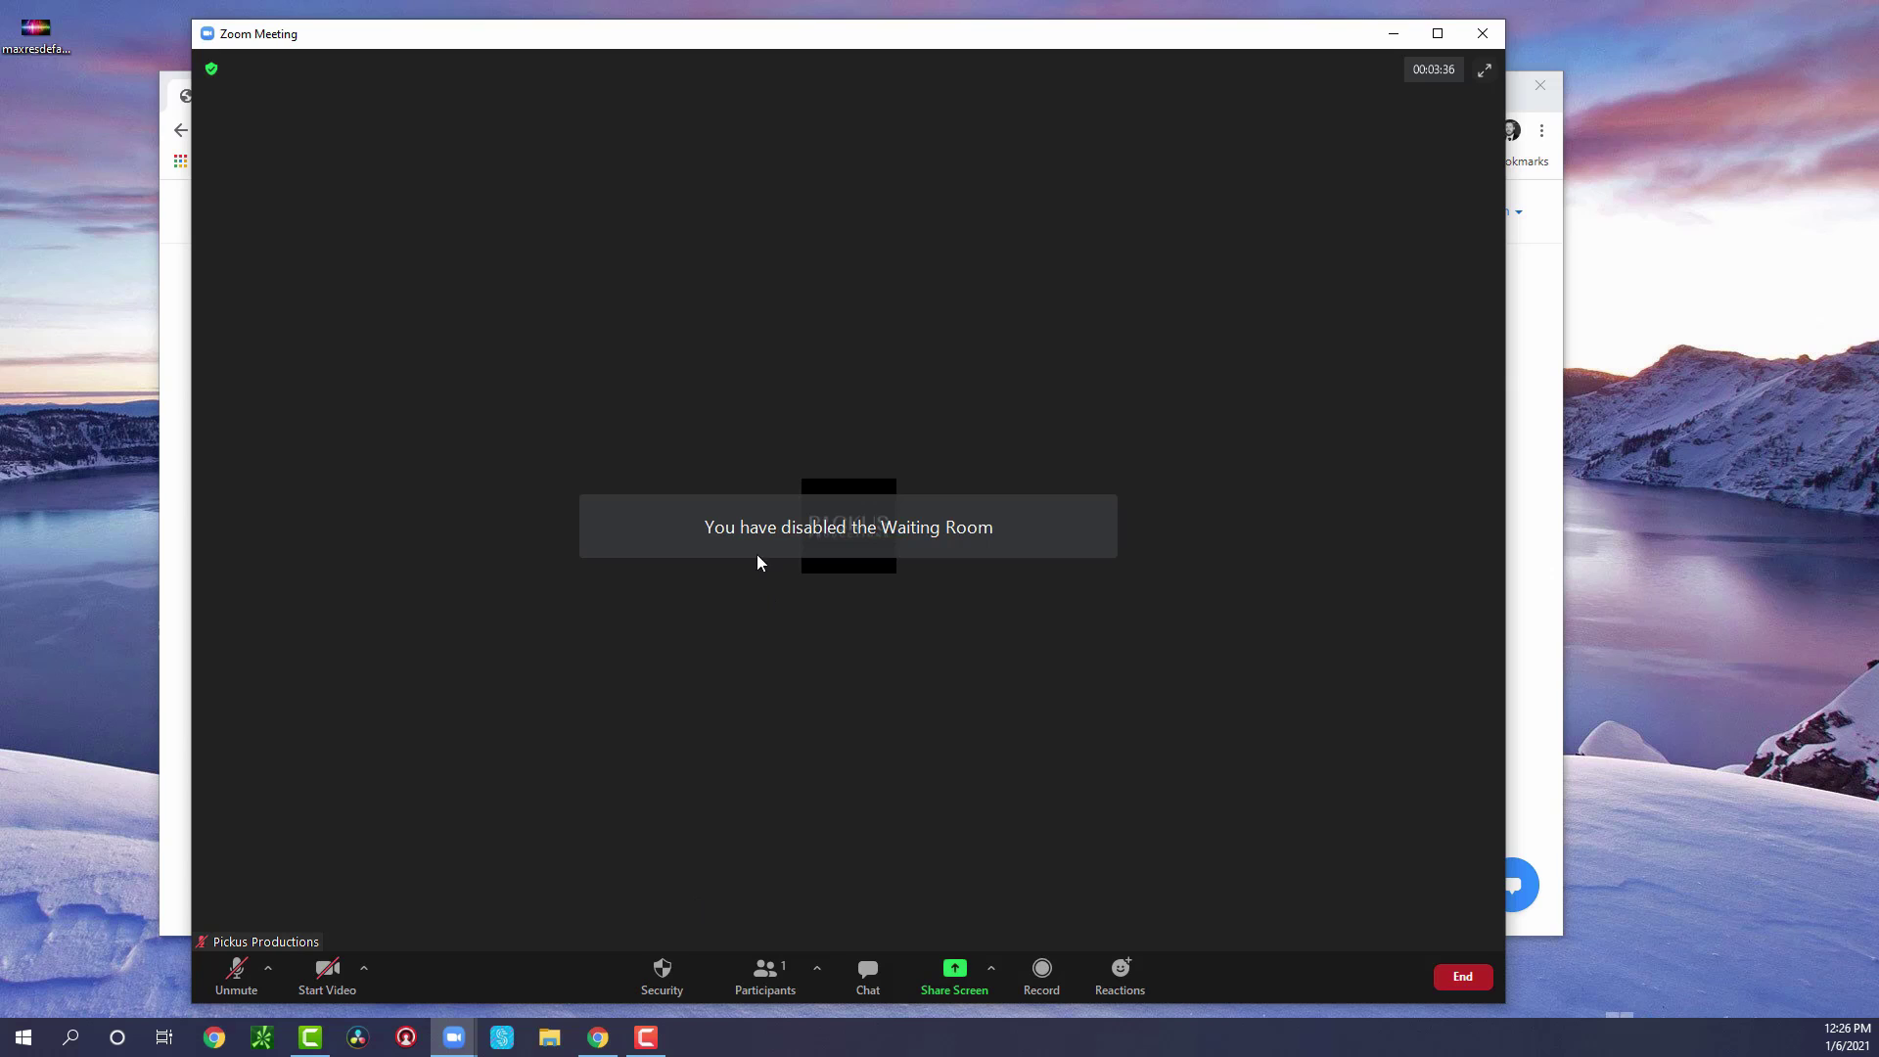
click(662, 974)
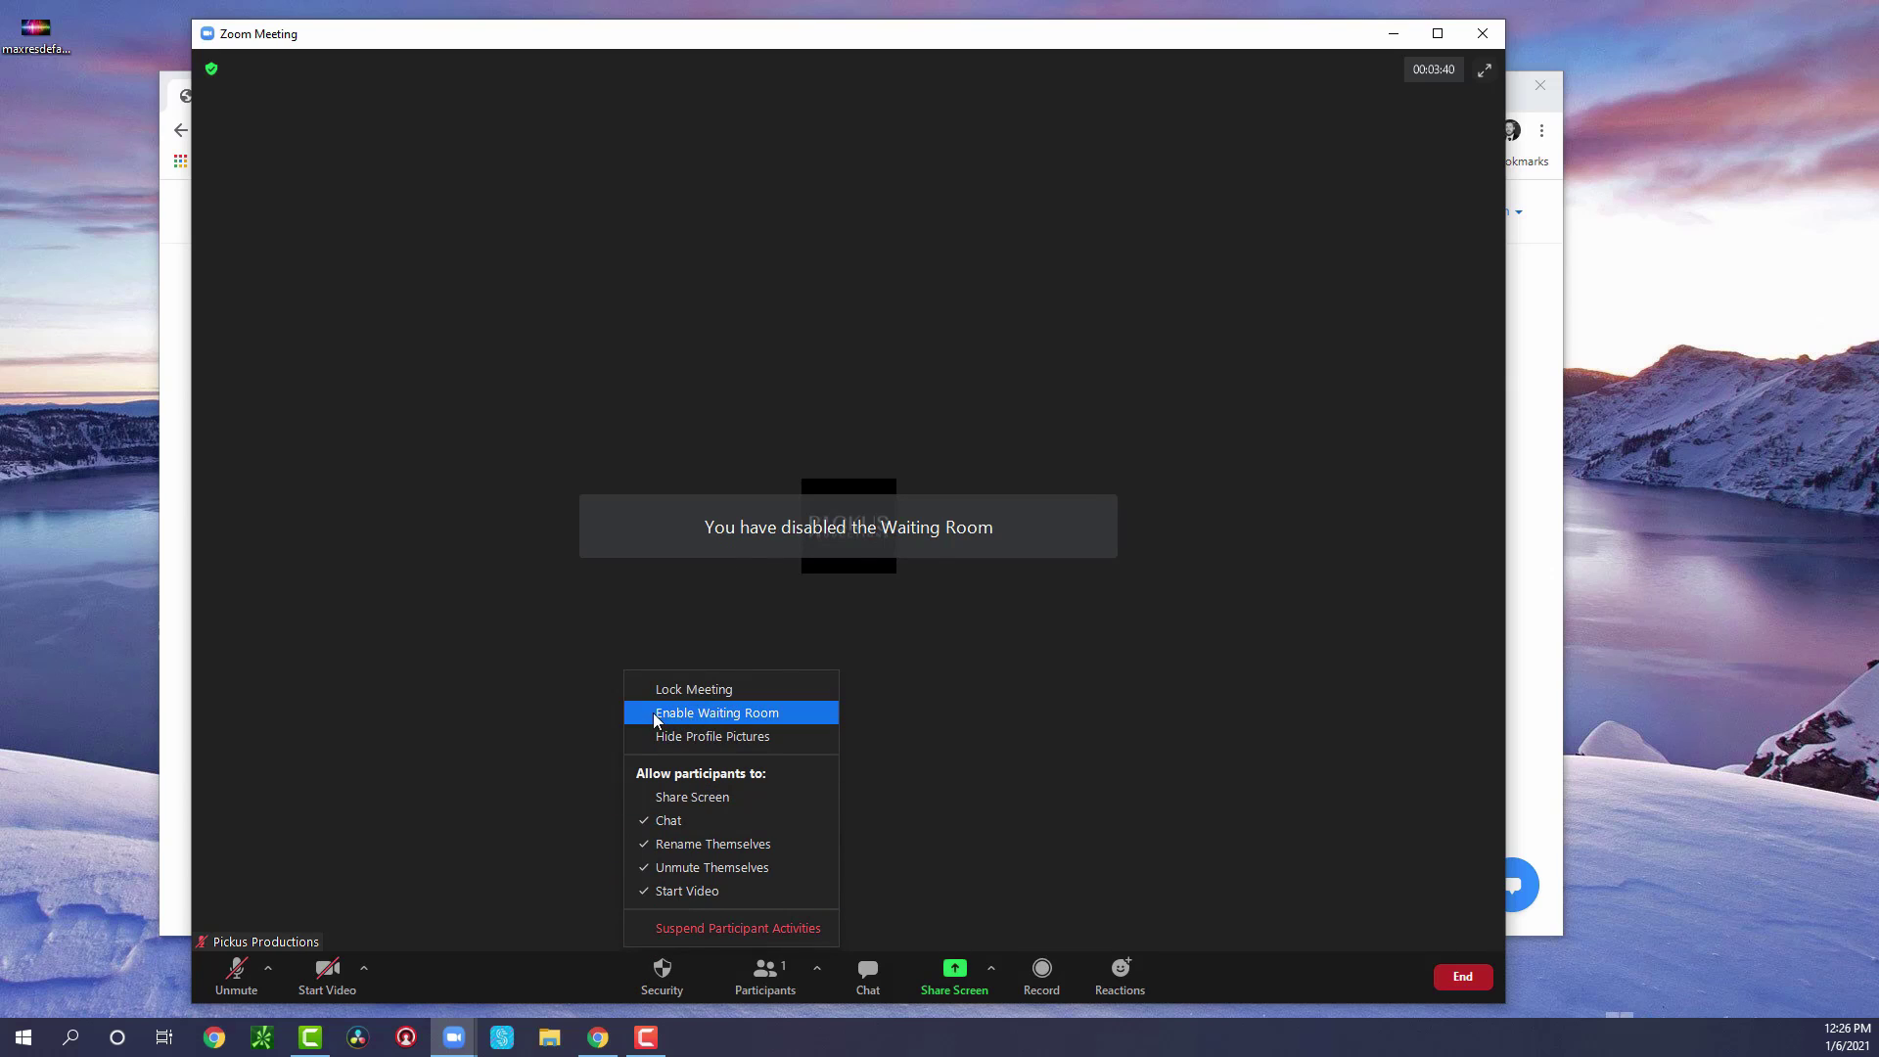
click(707, 713)
click(662, 974)
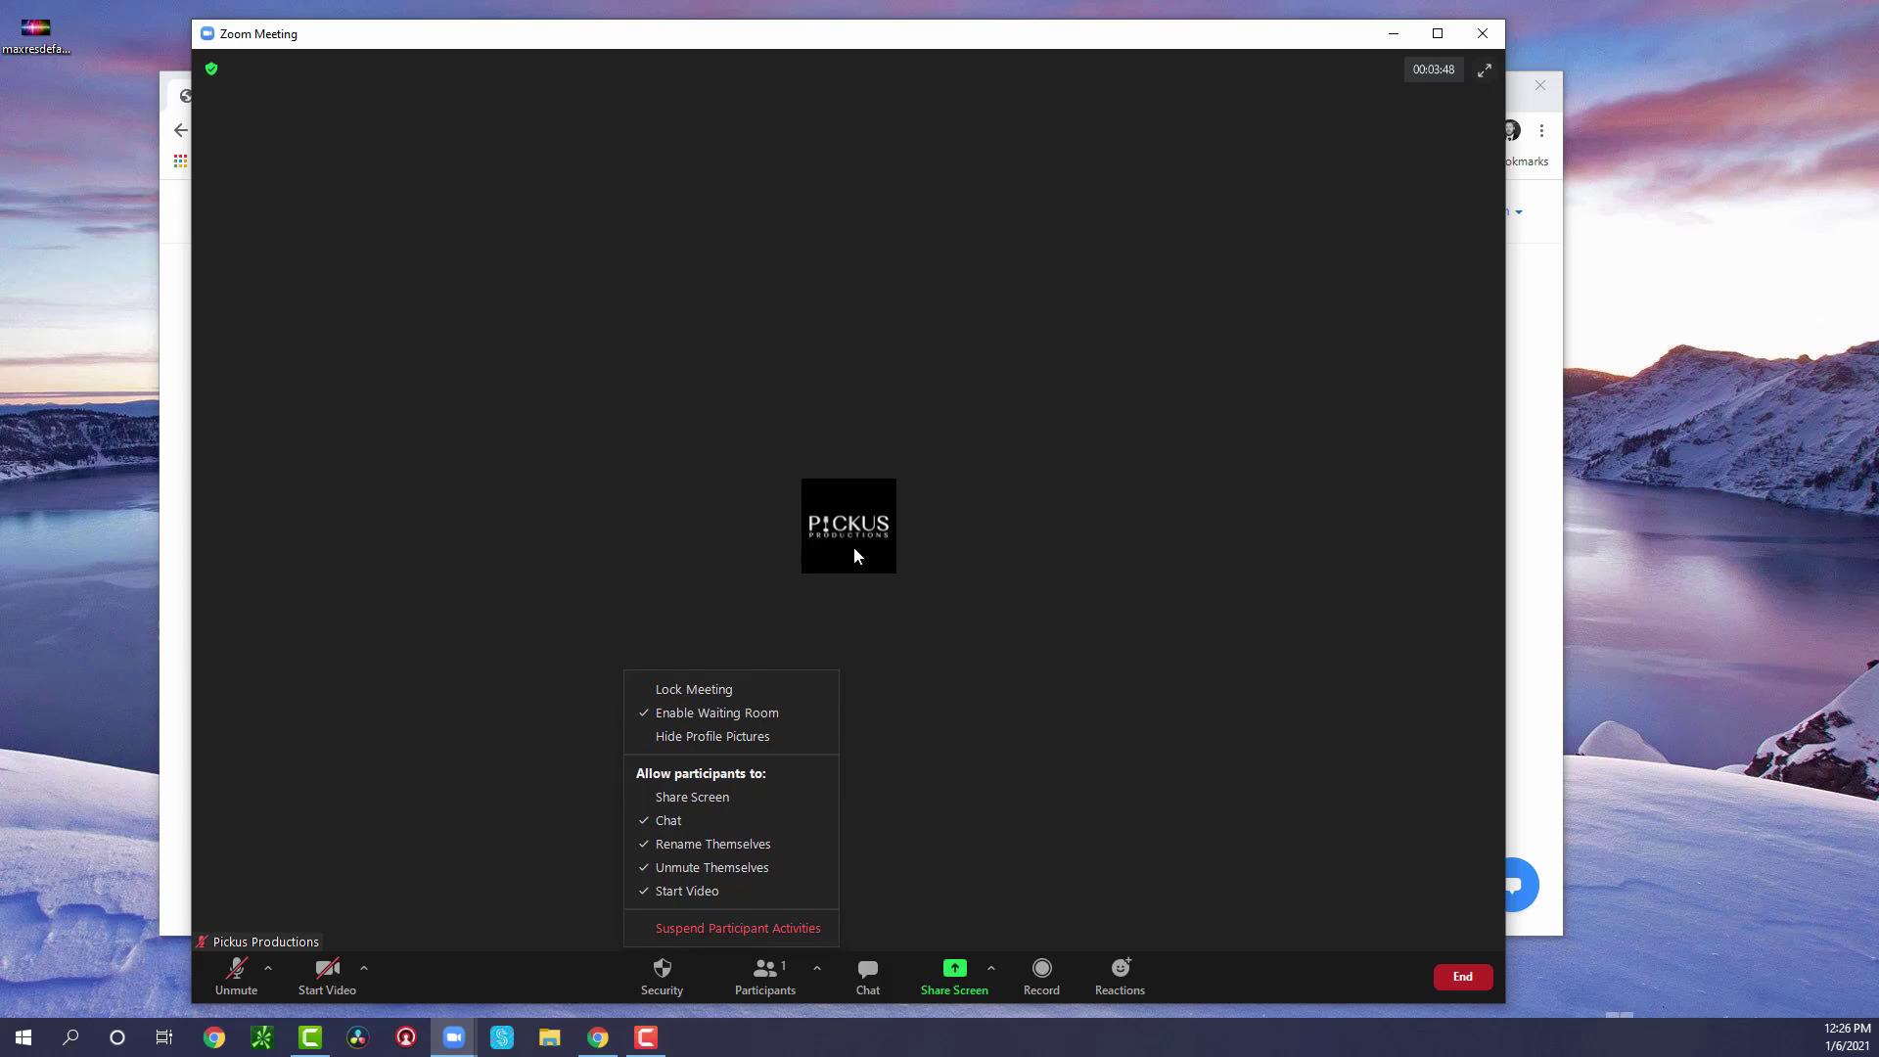
click(730, 863)
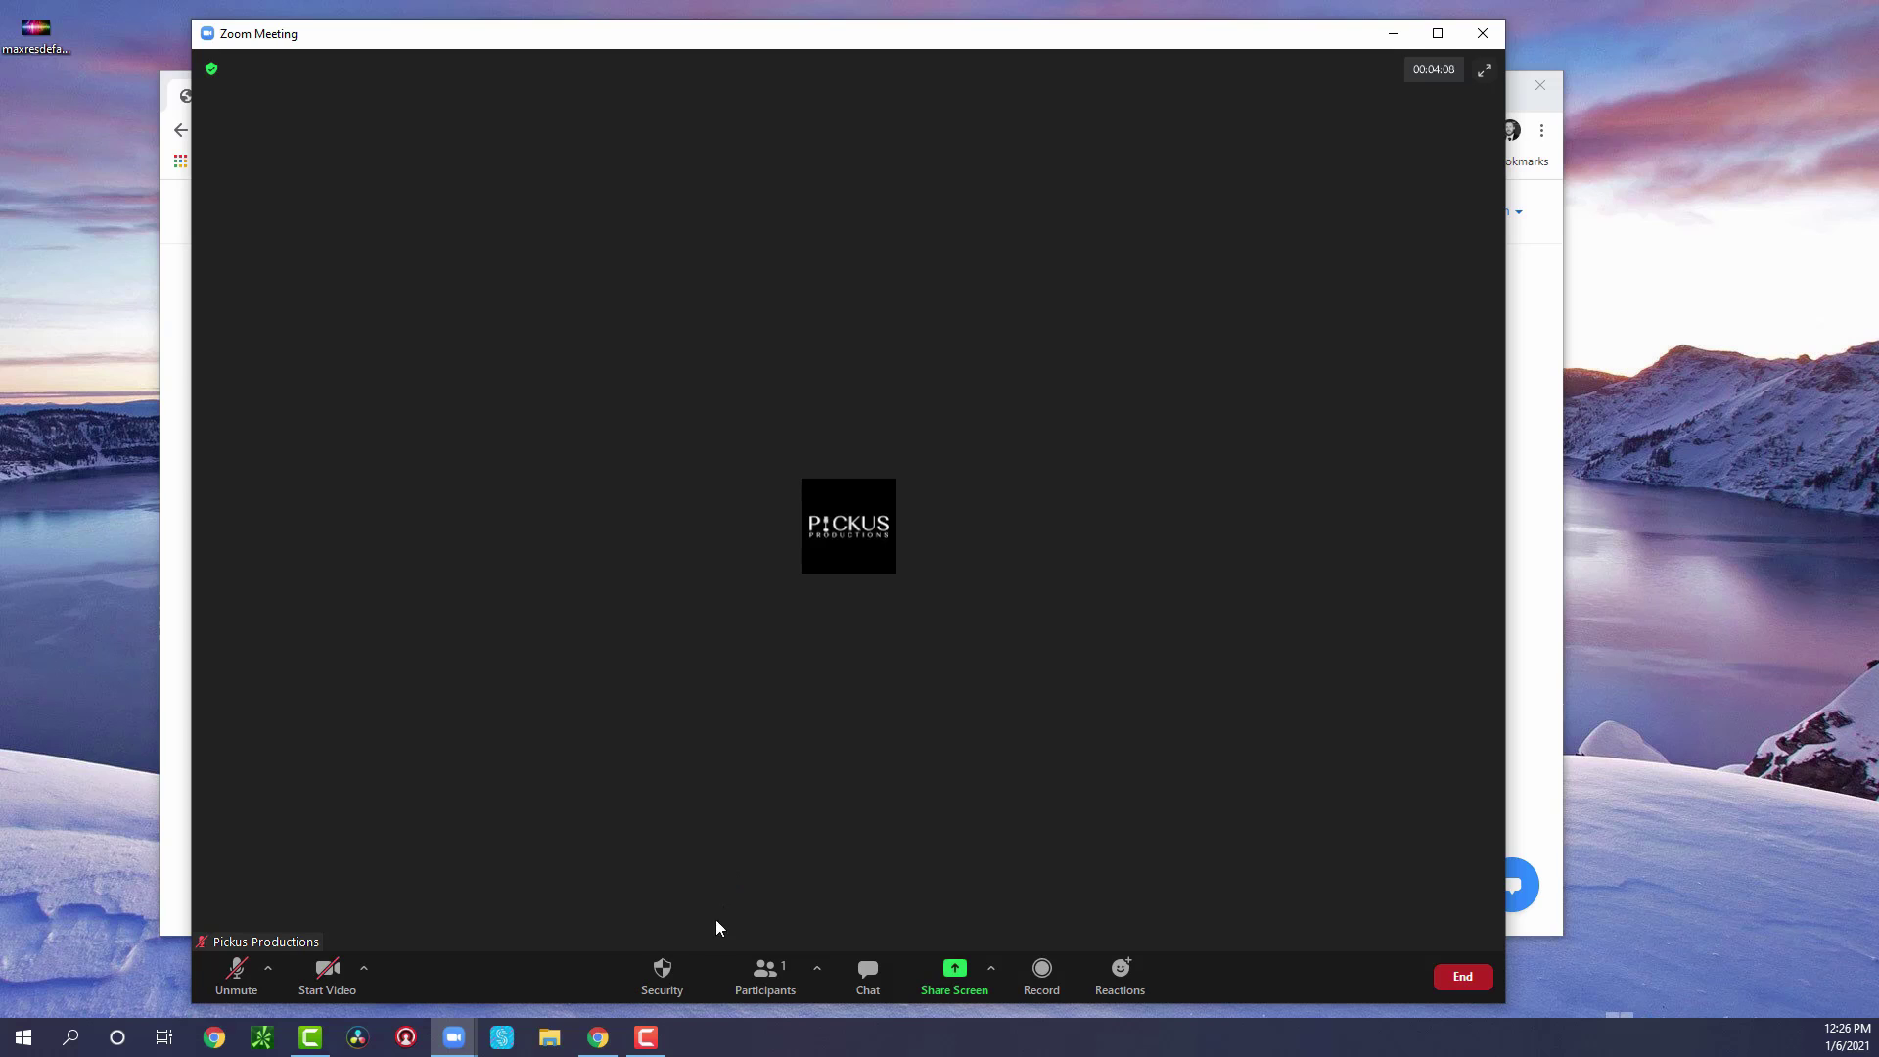
- Re-check Unmute Themselves under 'Allow participants to' in the Security menu
click(661, 971)
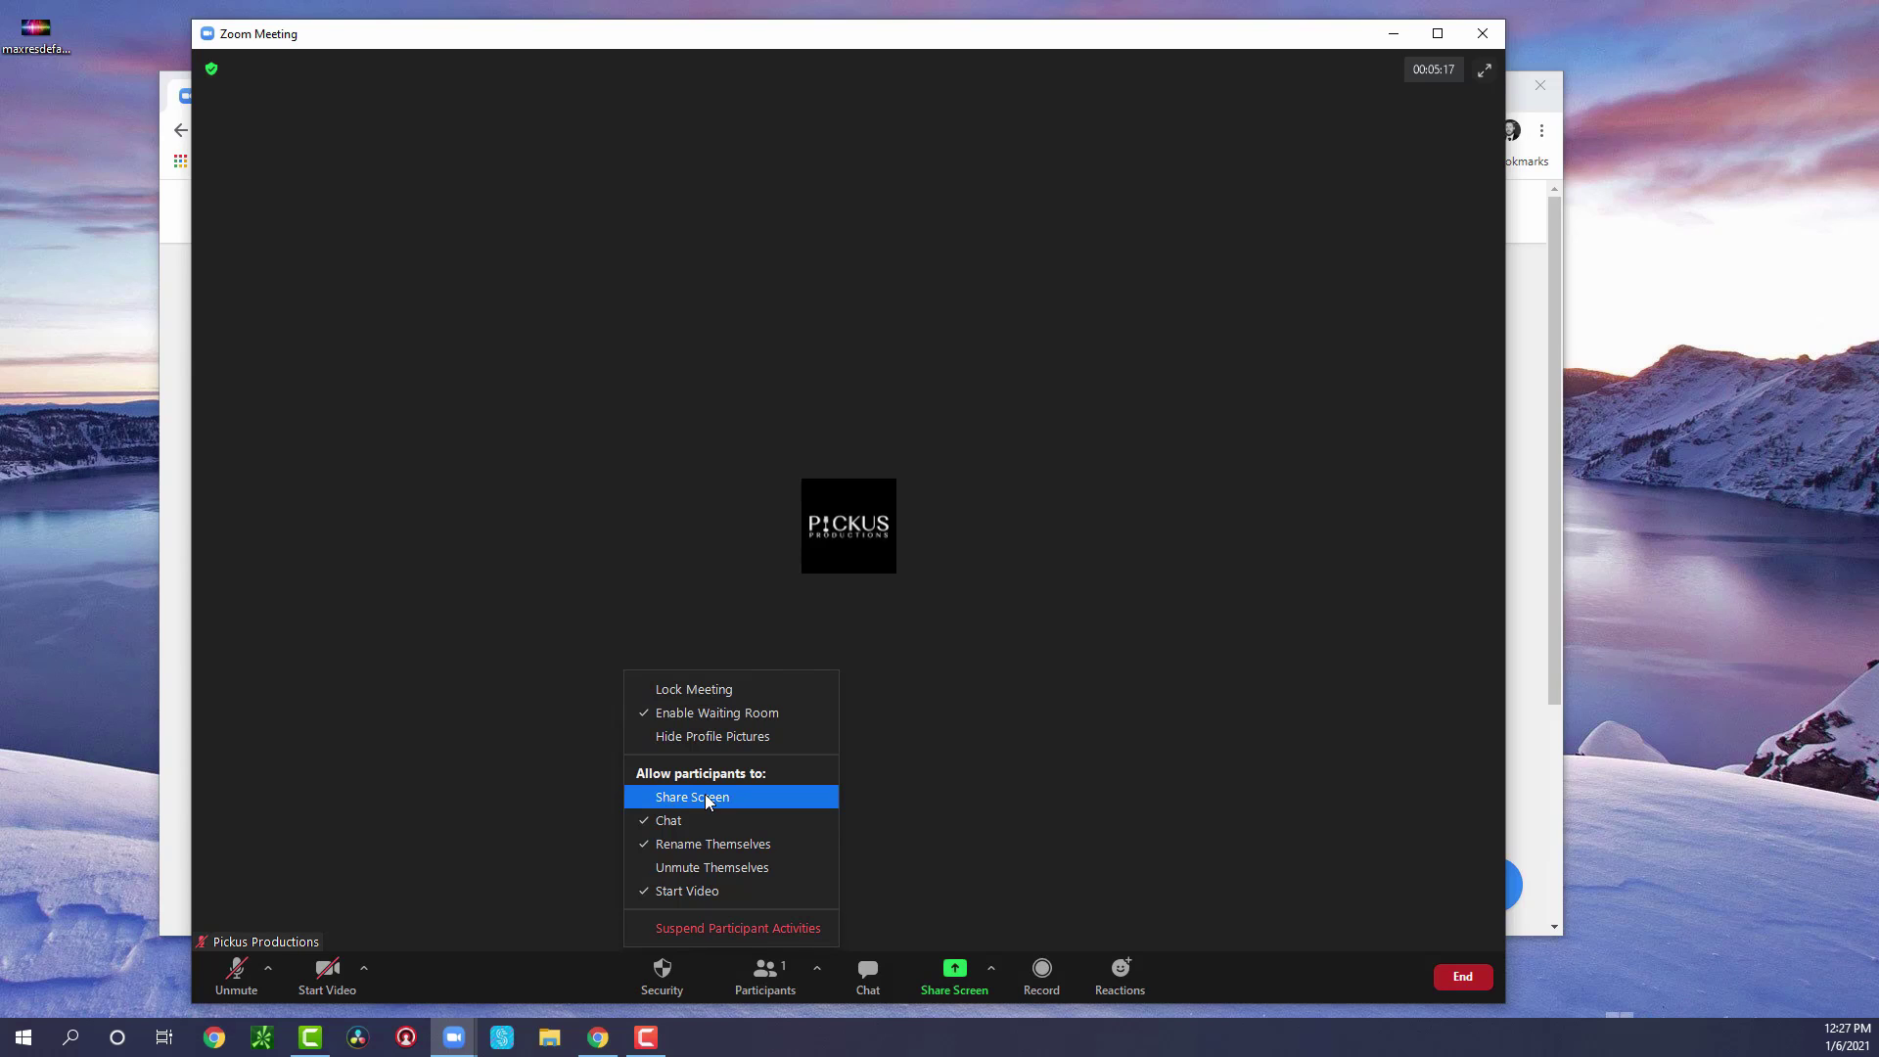
click(704, 865)
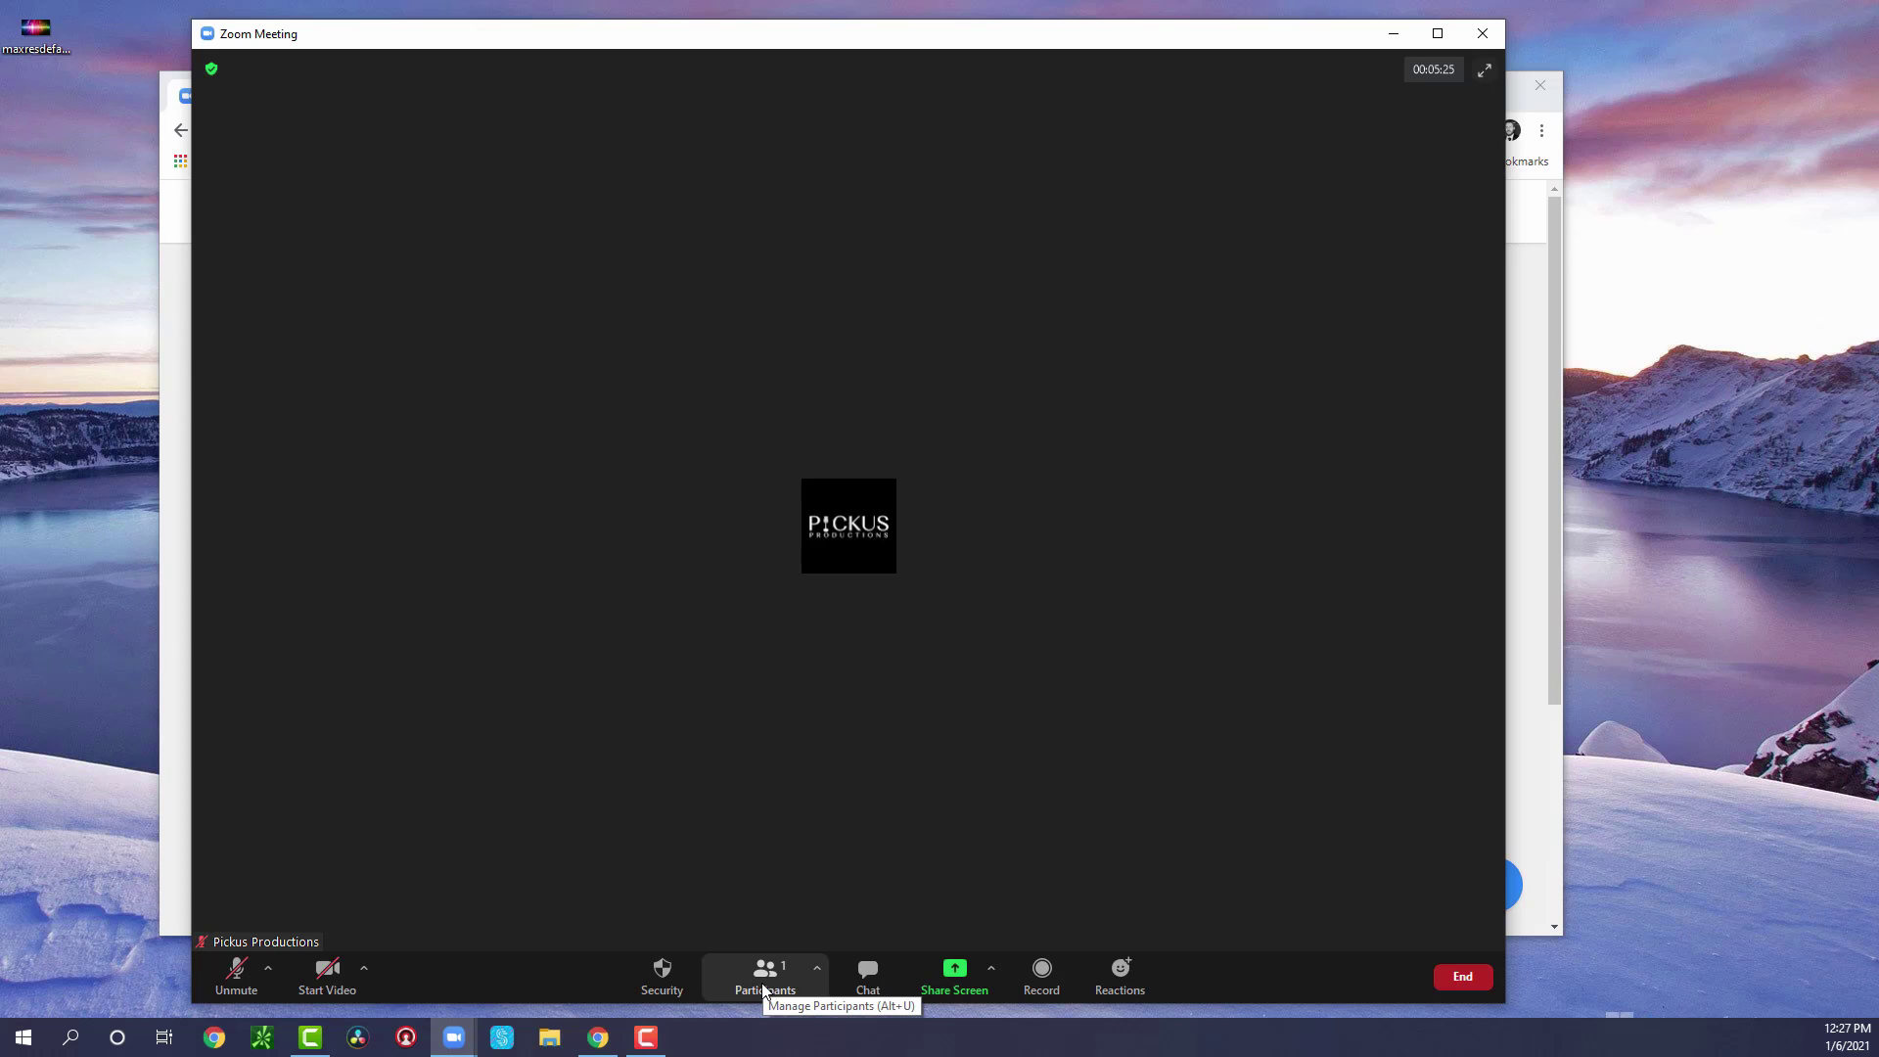
- Review the Invite window's Email tab, close it, and show the participants list
click(817, 968)
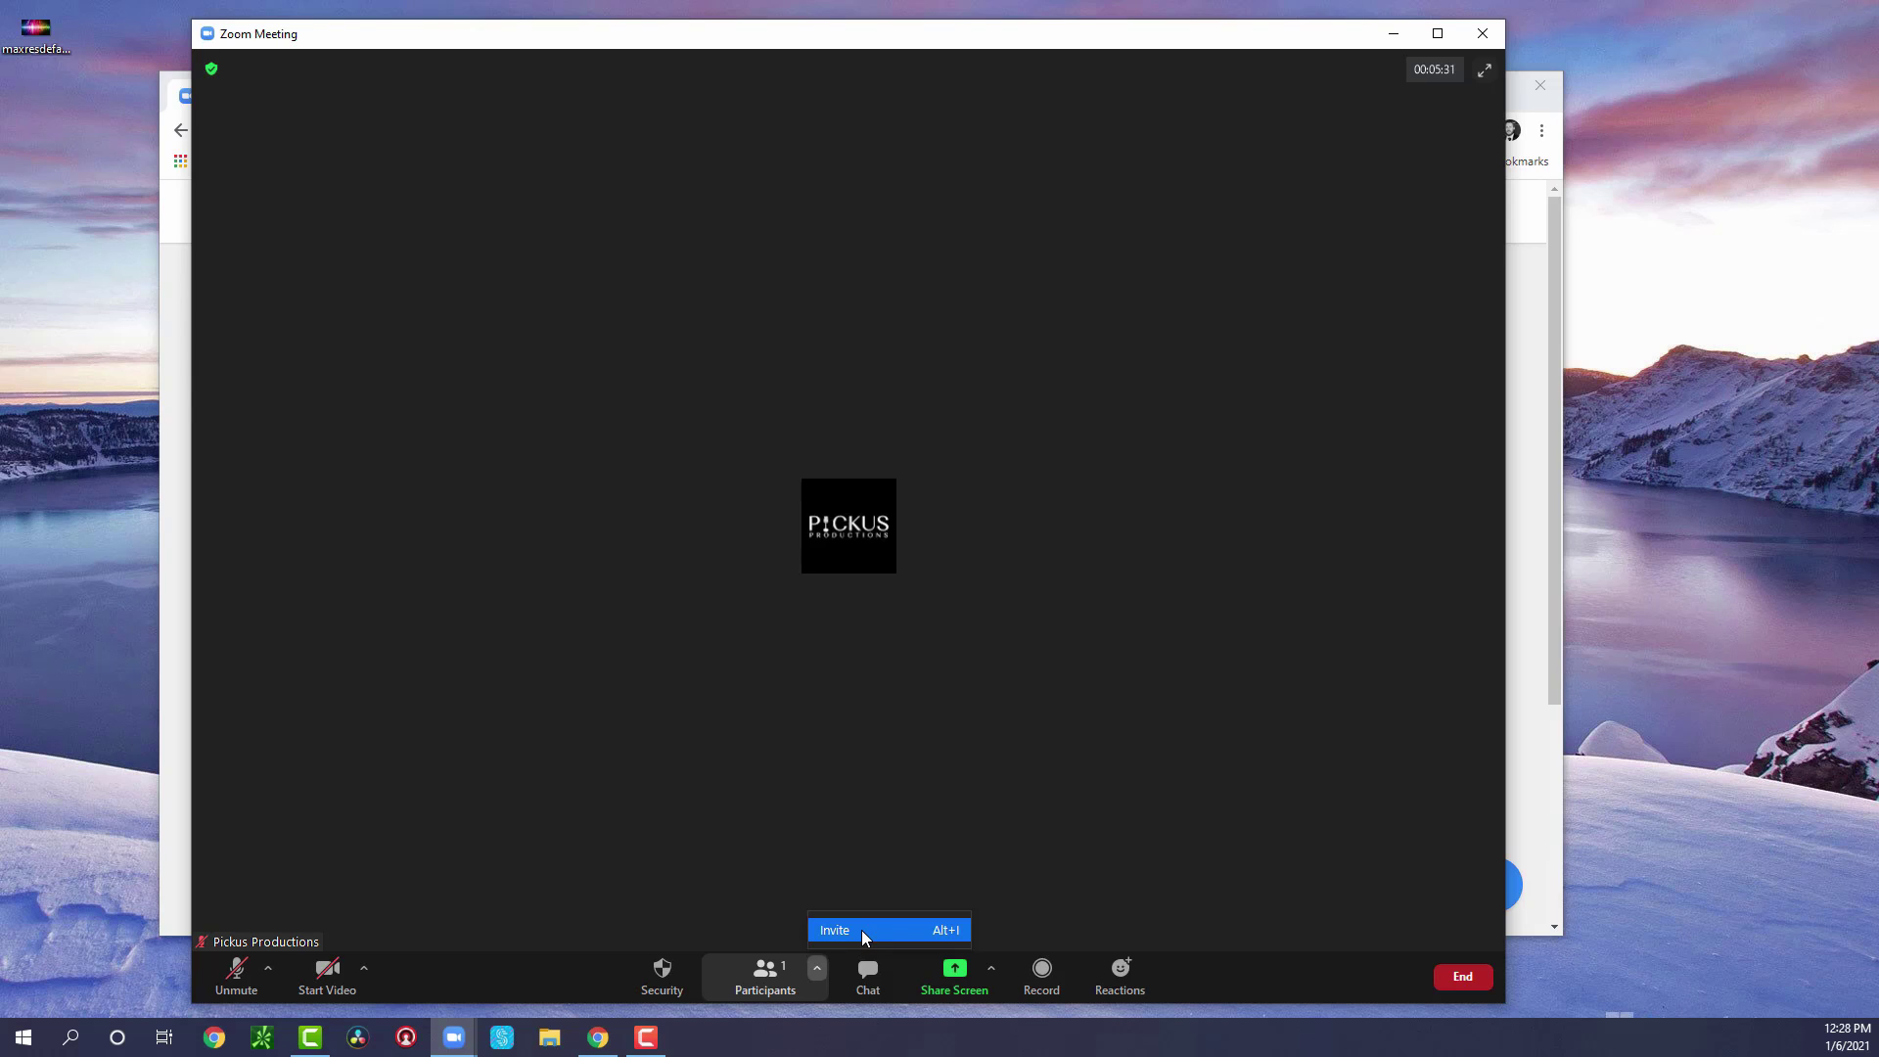
click(861, 930)
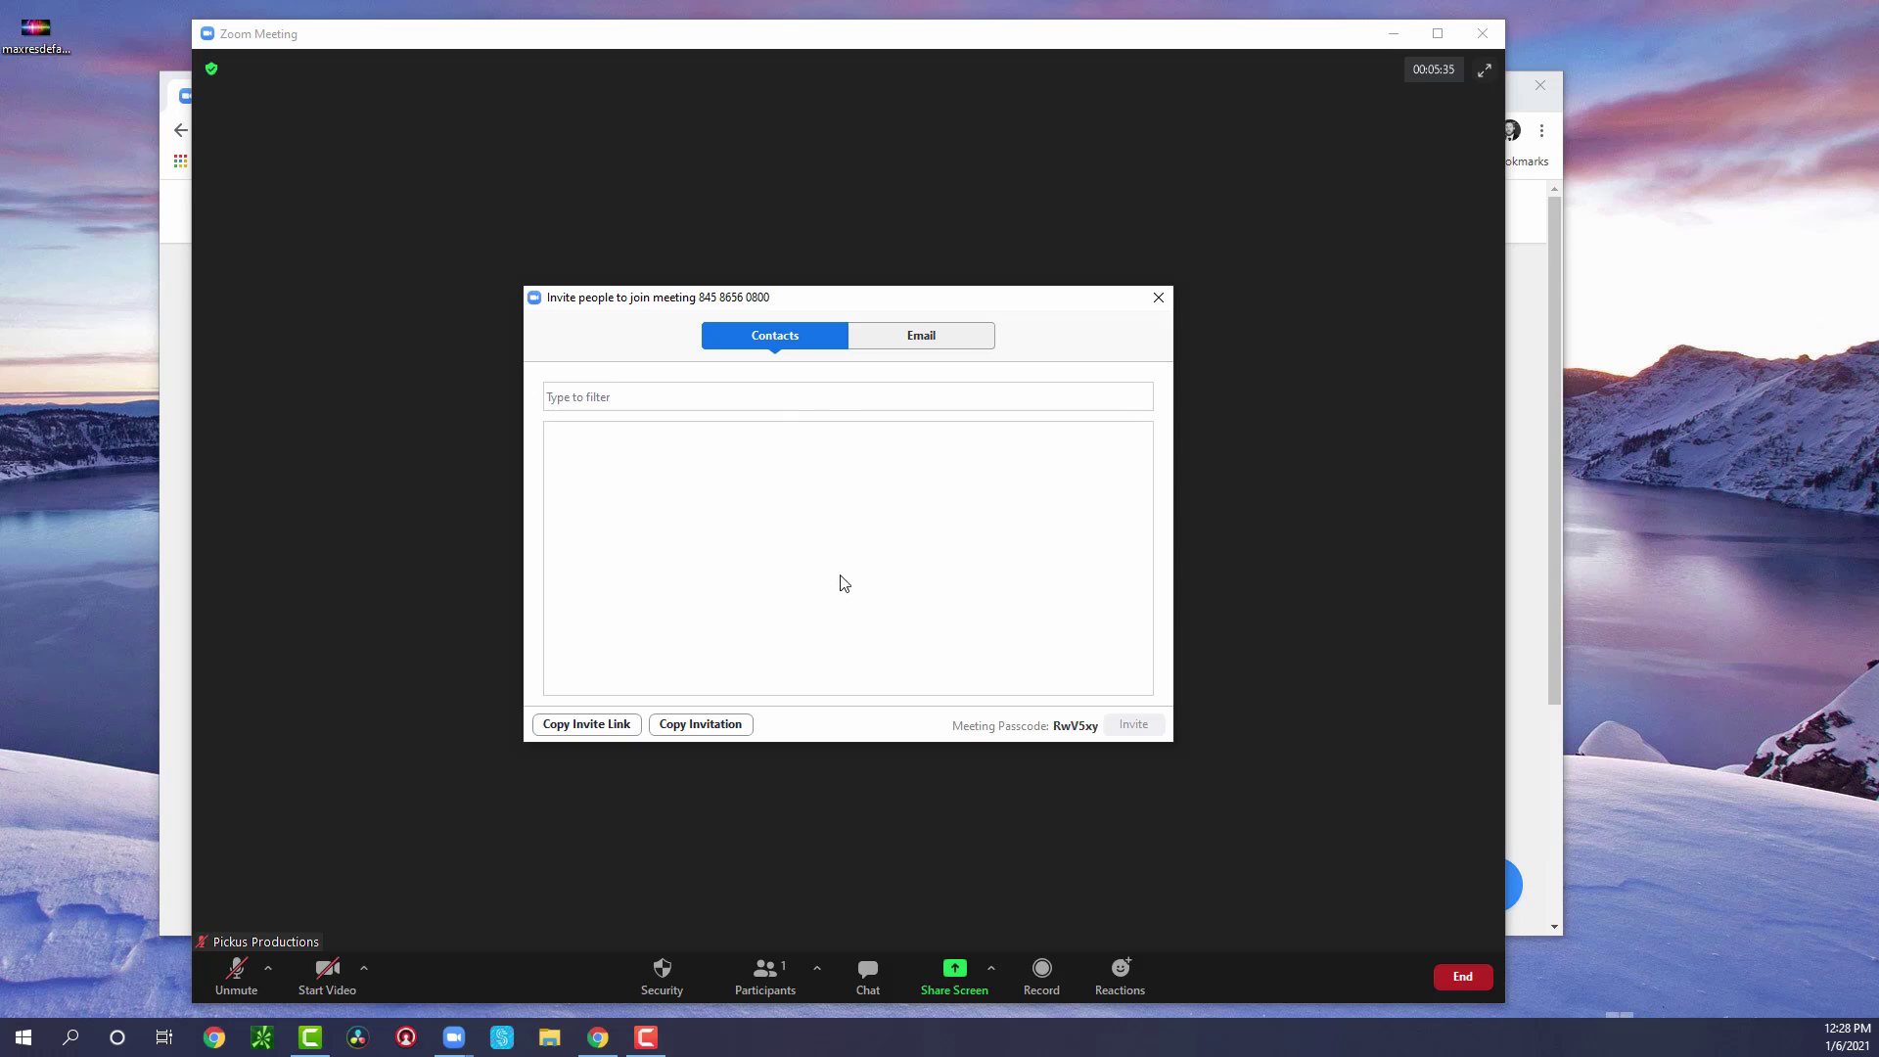
click(932, 345)
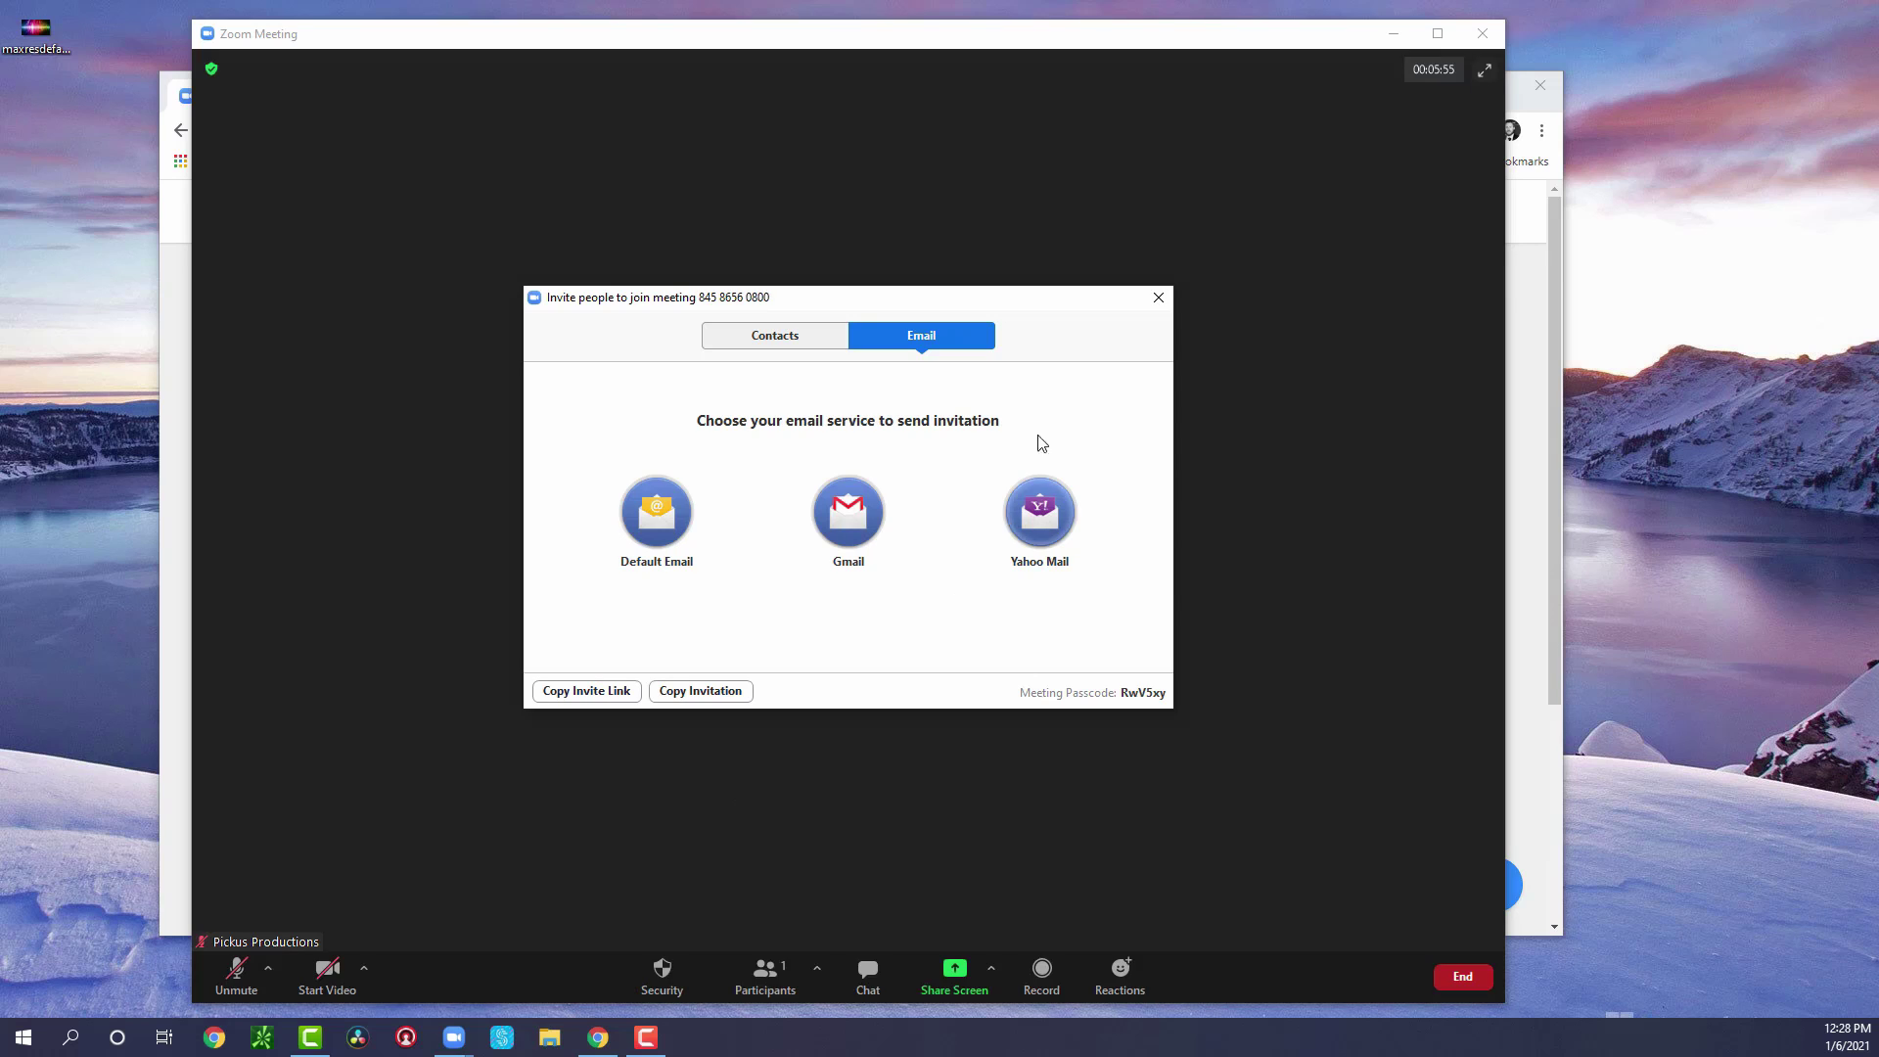
click(1159, 300)
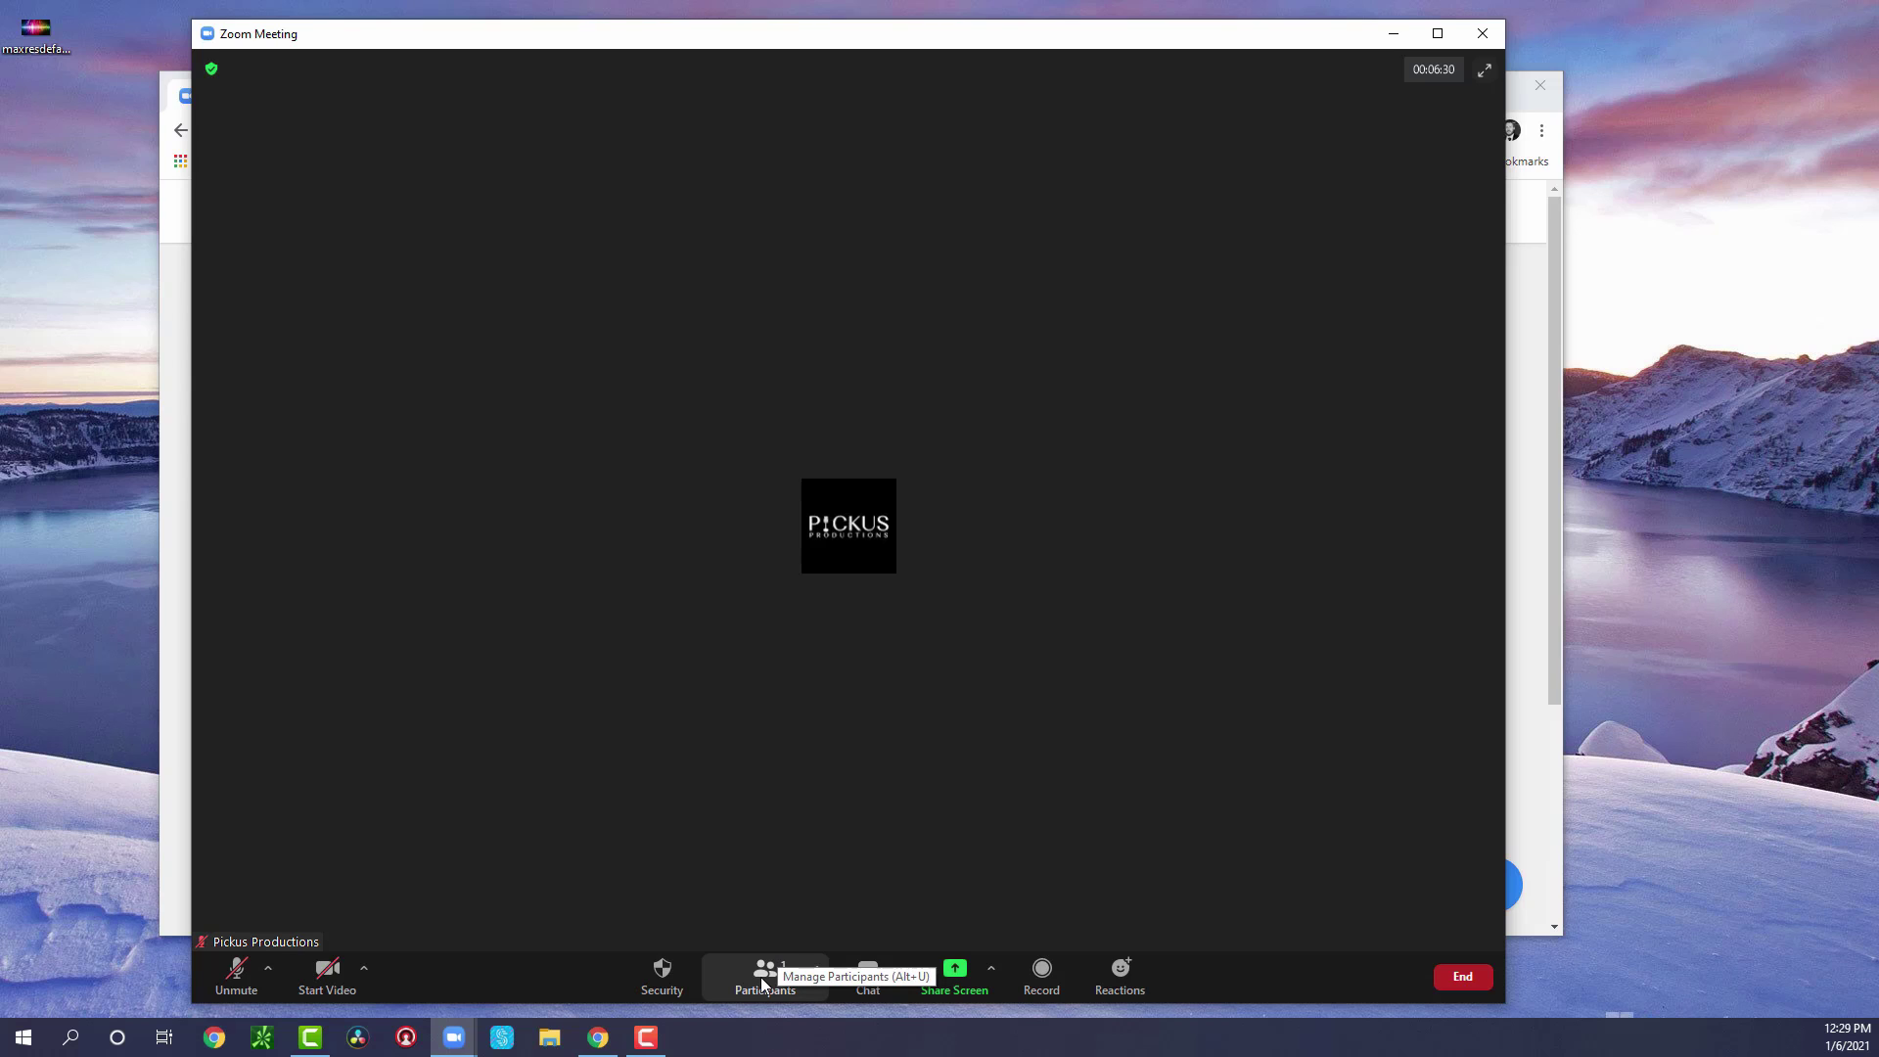
click(765, 979)
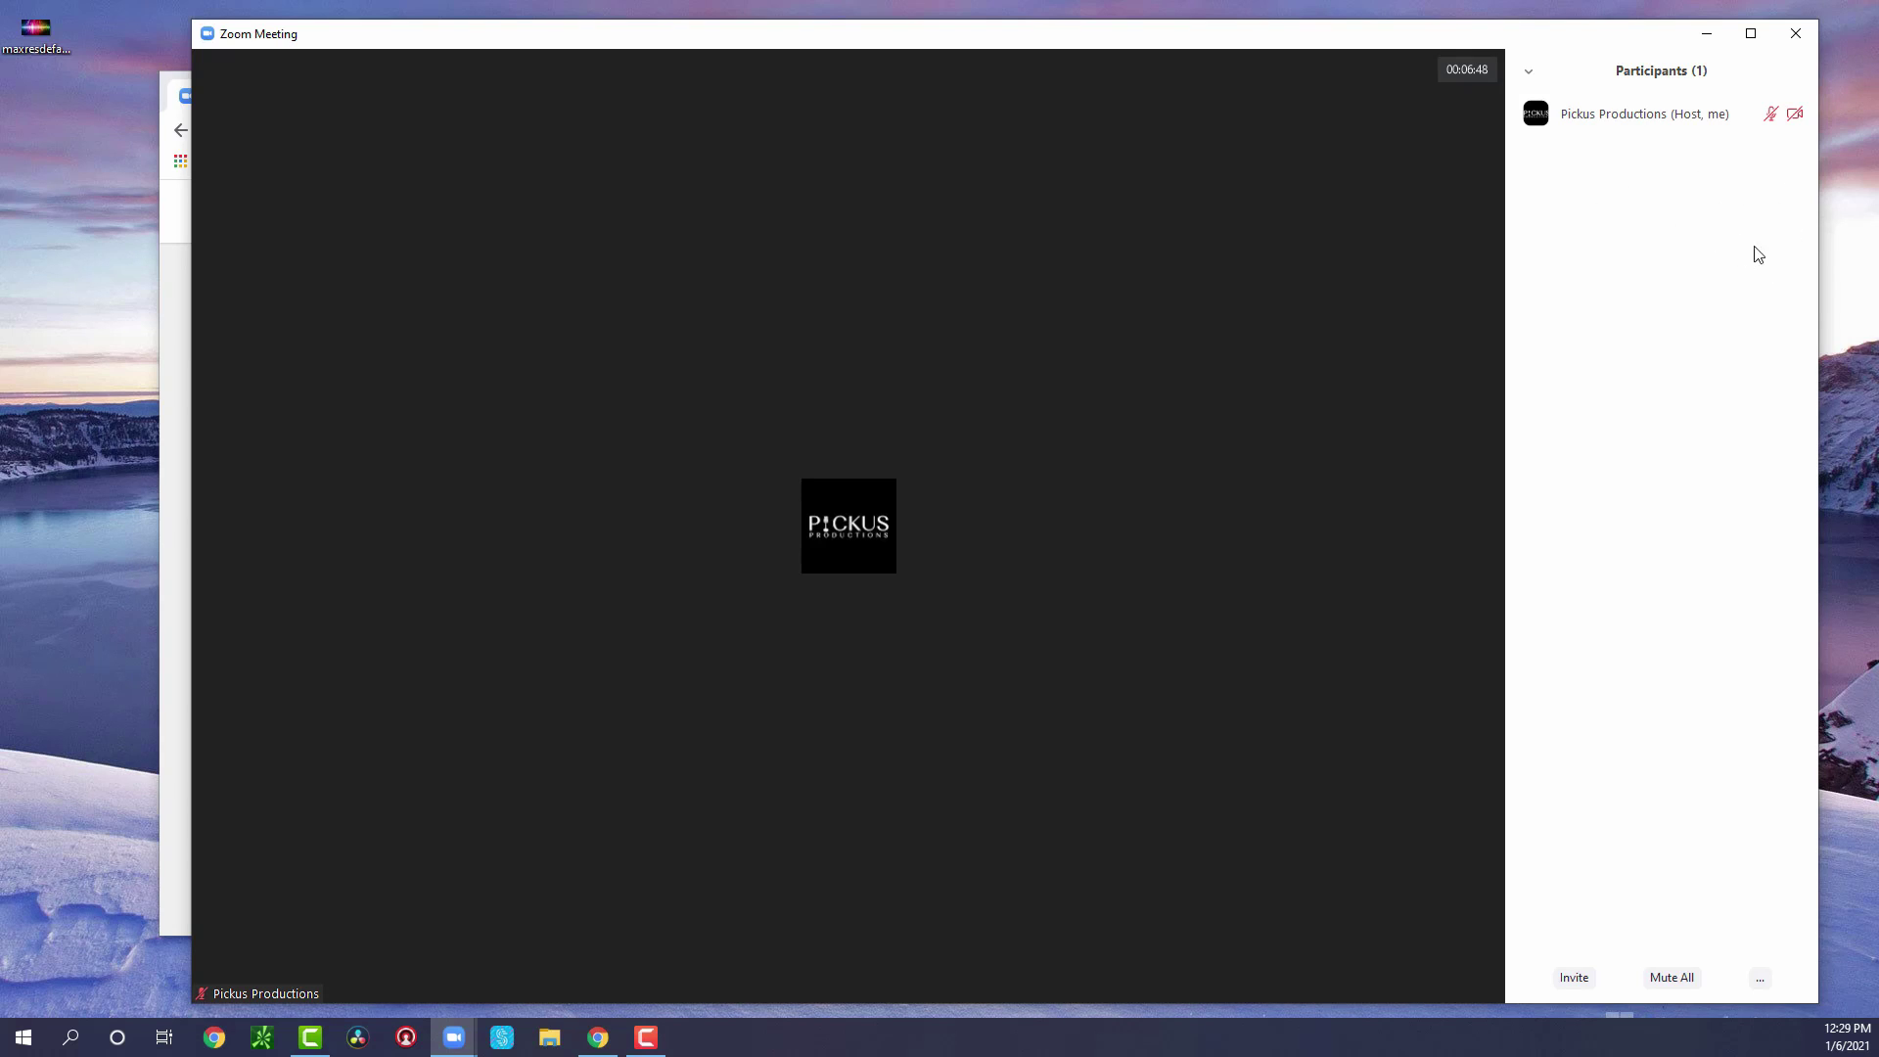
click(1574, 978)
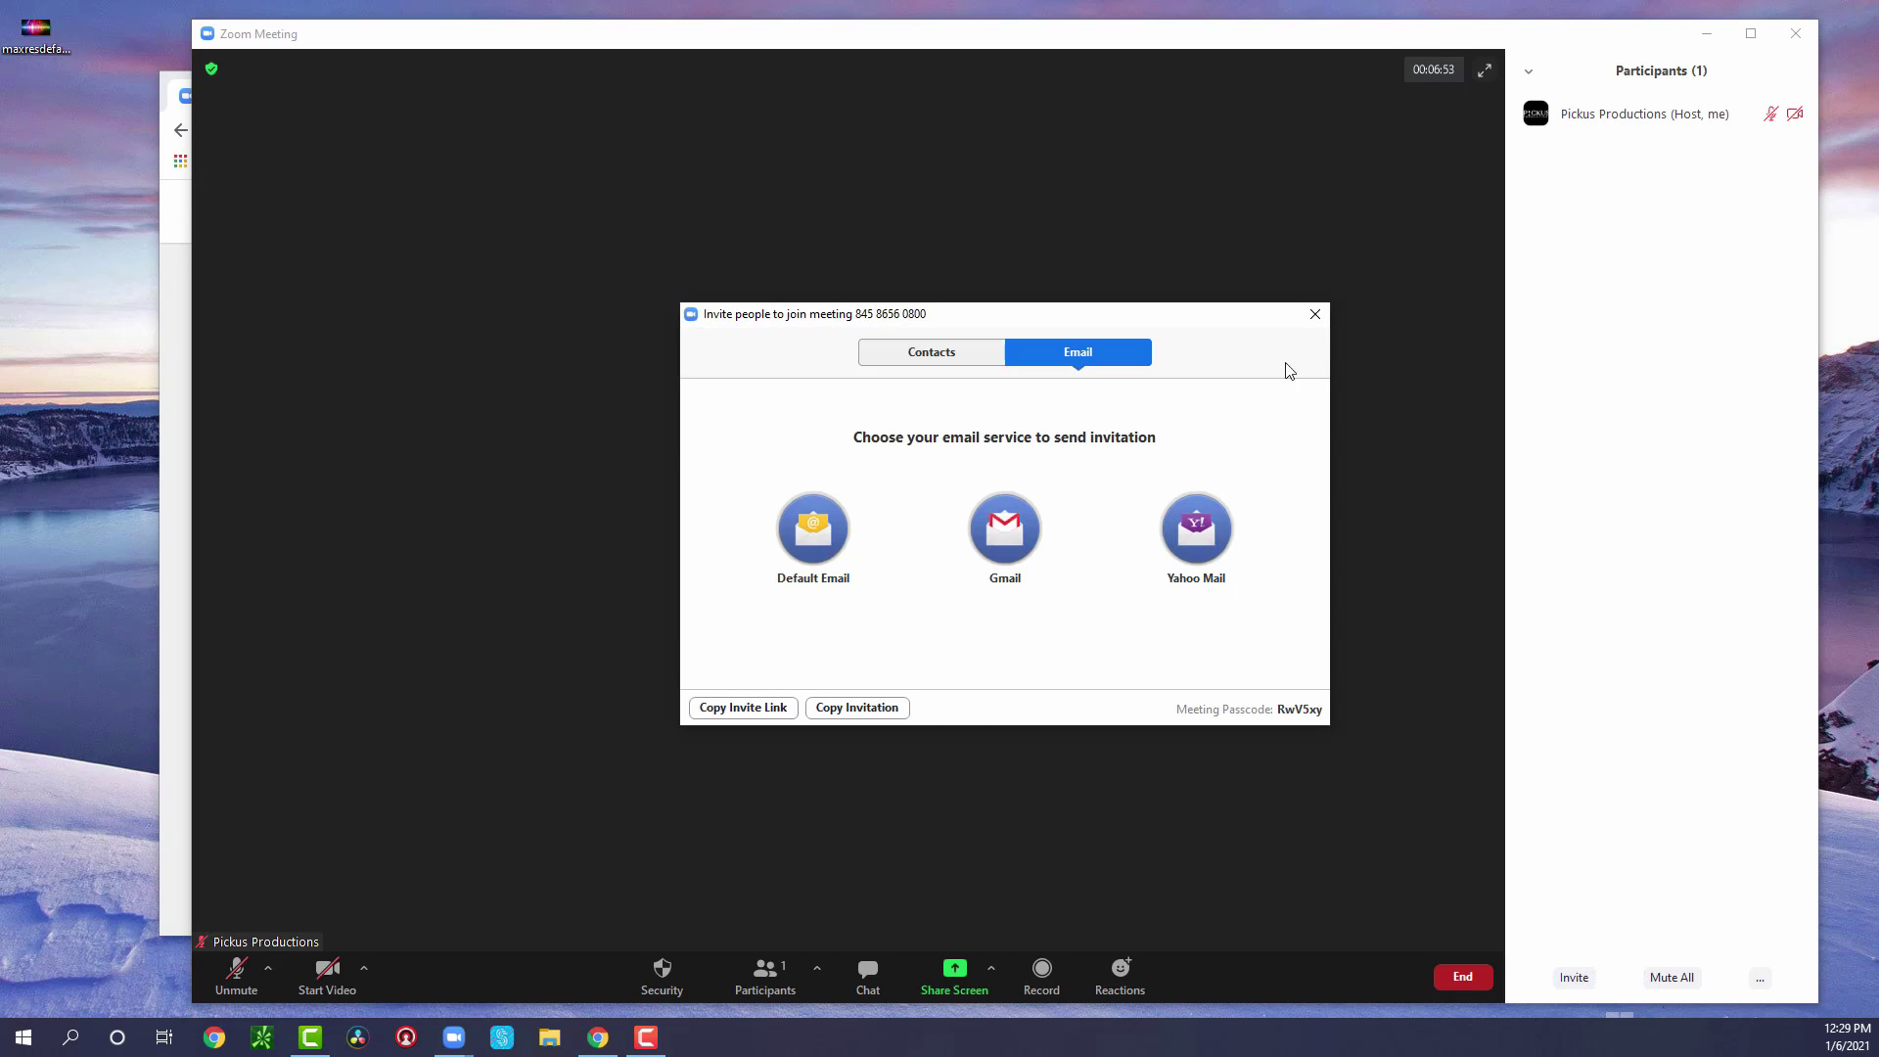
click(1315, 314)
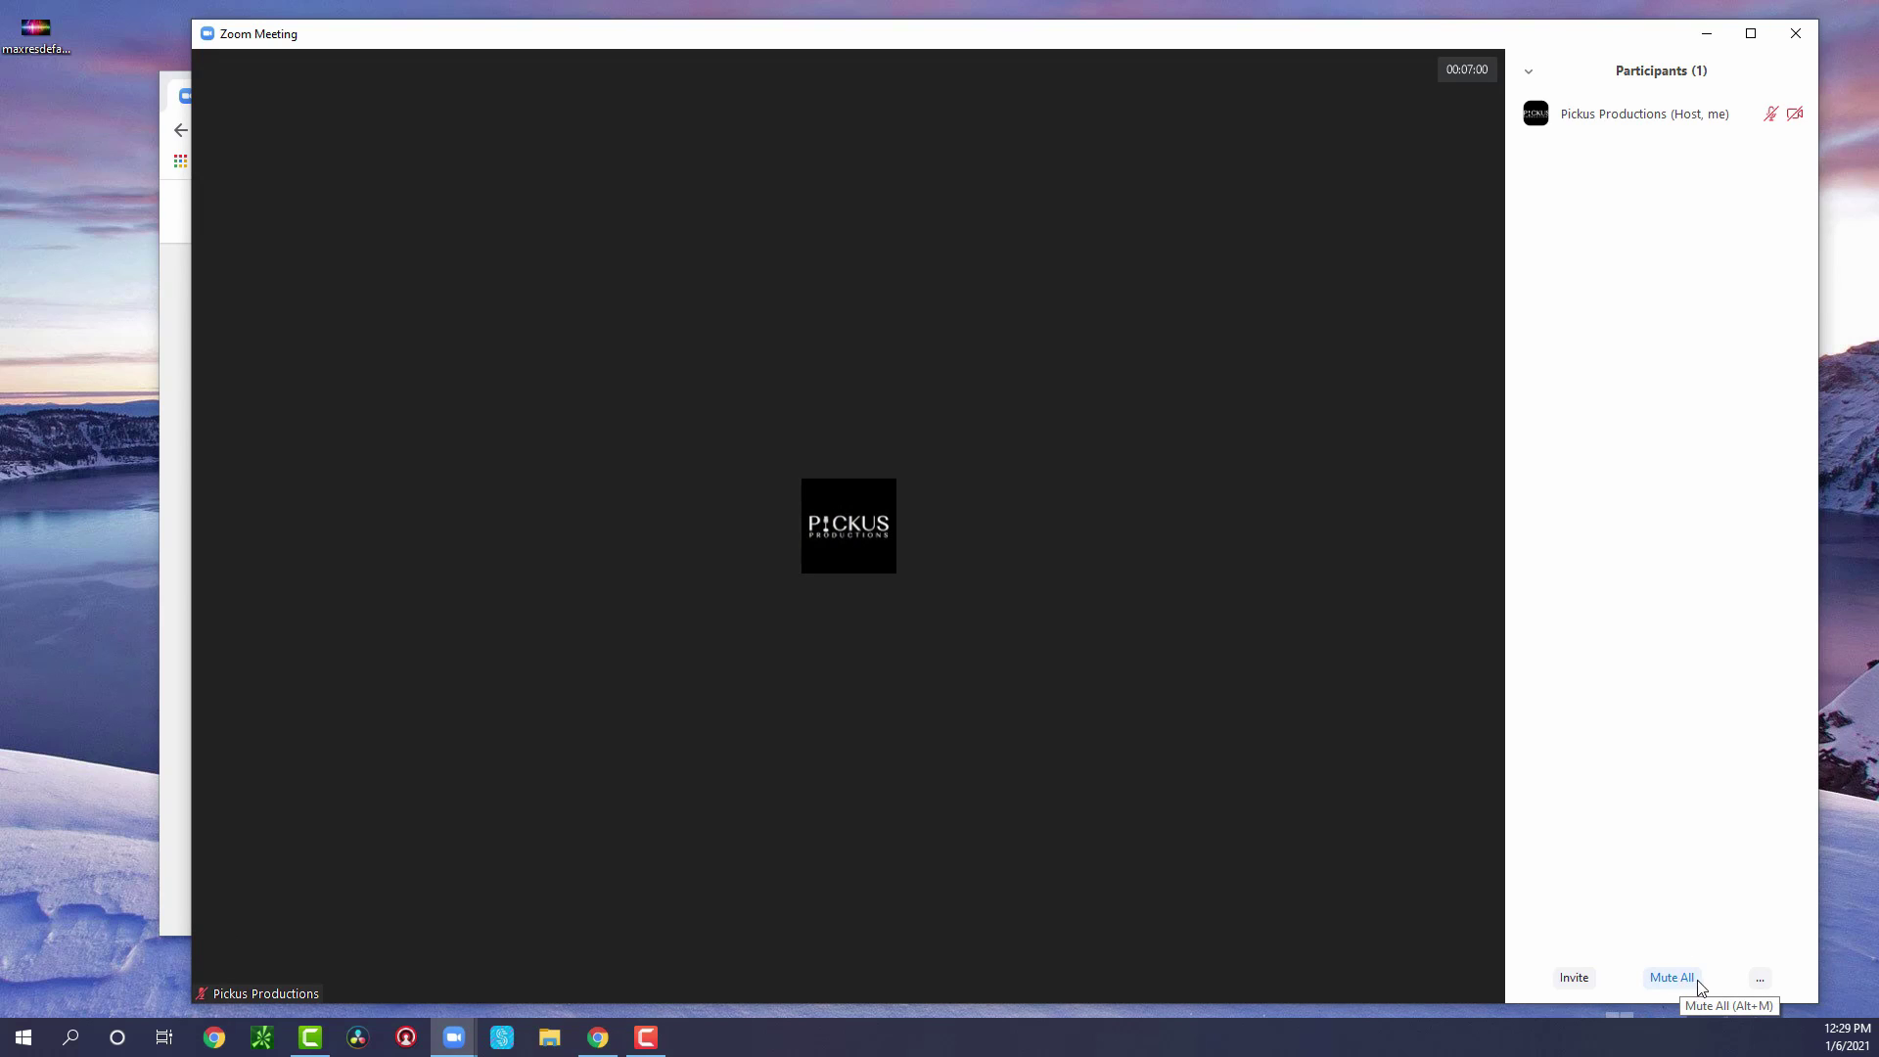
click(1758, 981)
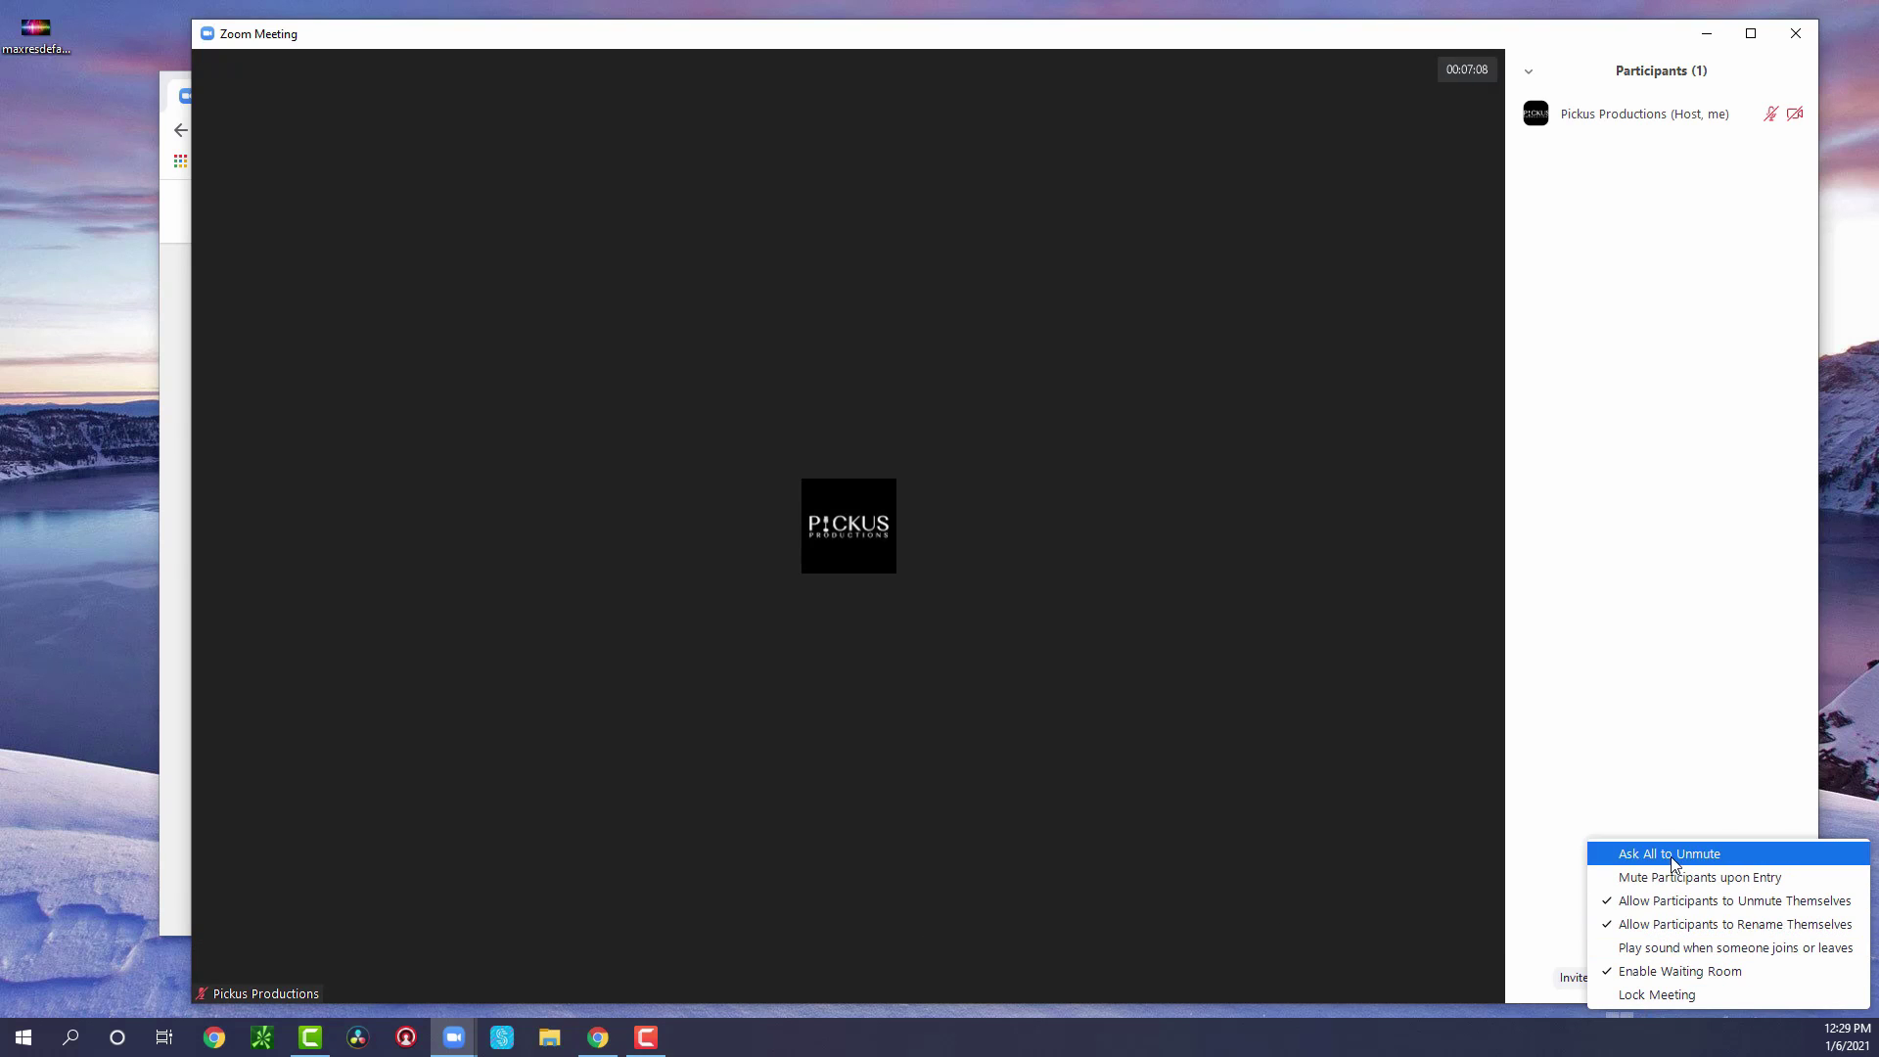
click(1667, 770)
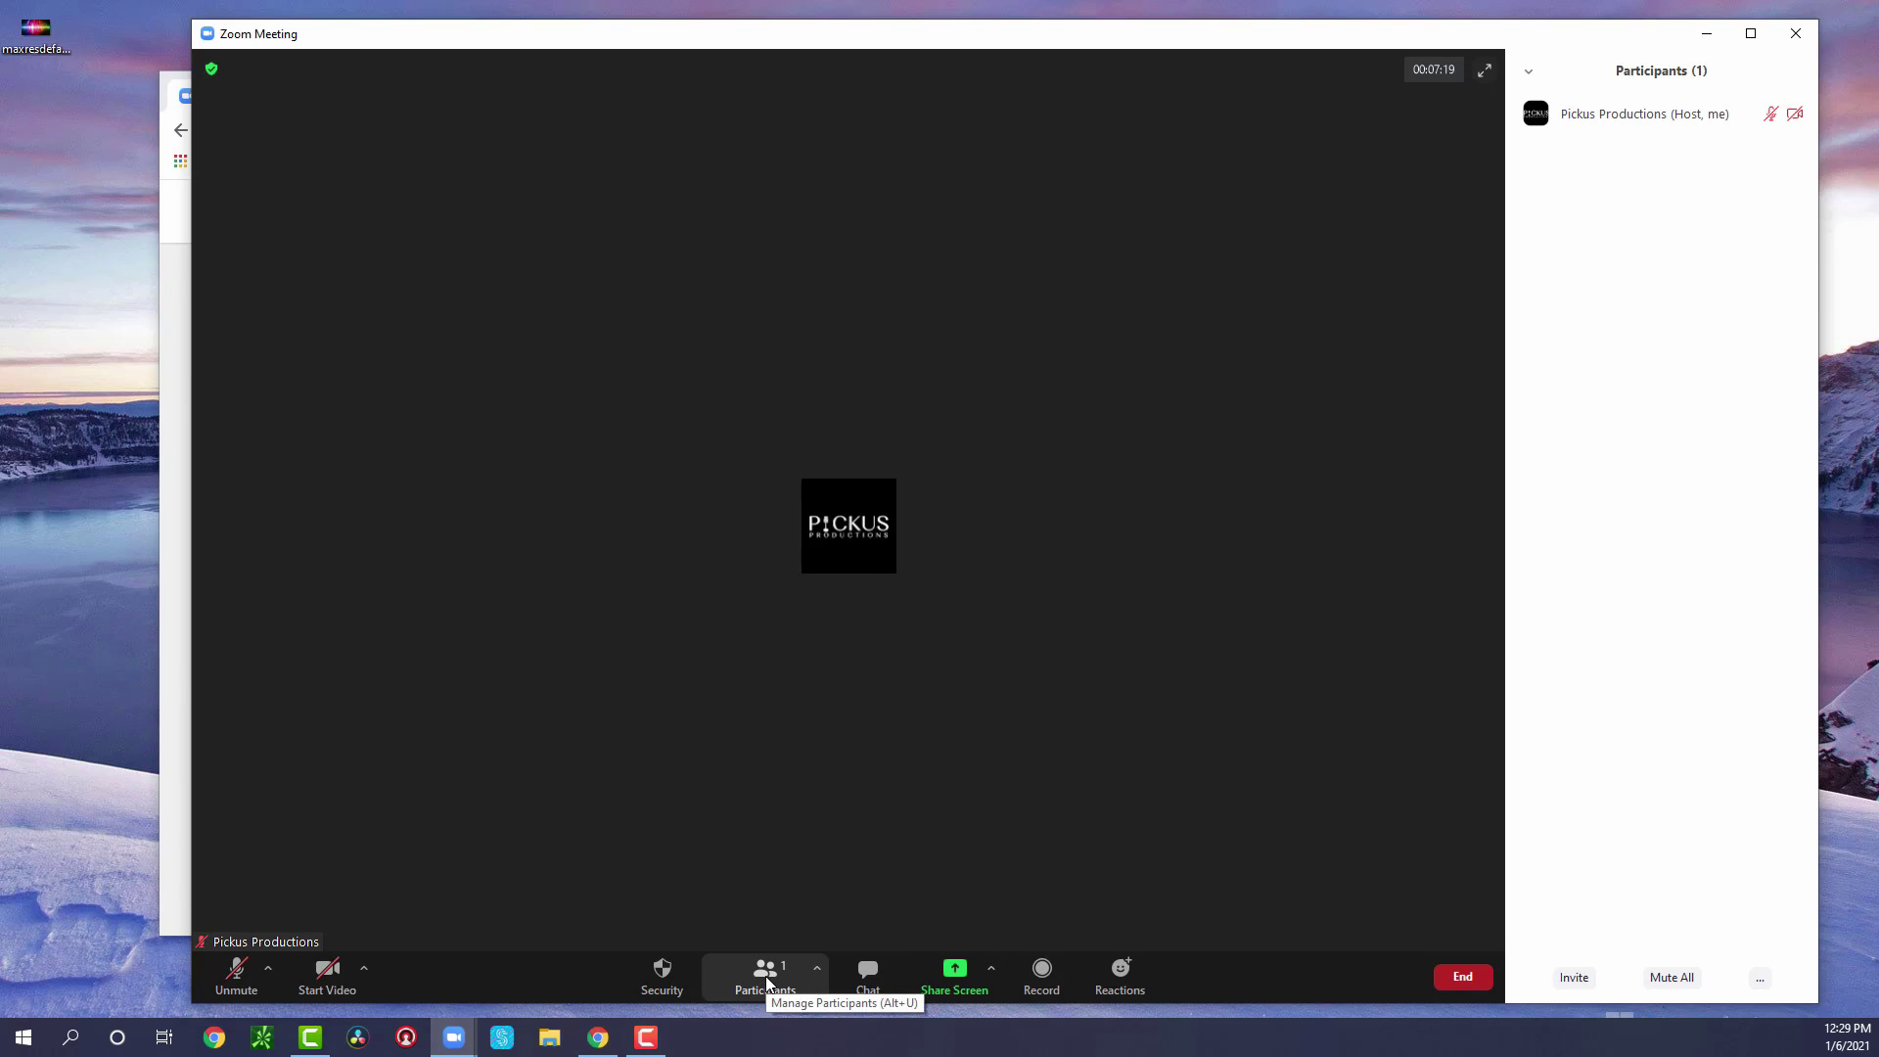
- Open the chat beside the participants list and send 'Hey everyone!' to Everyone
click(869, 986)
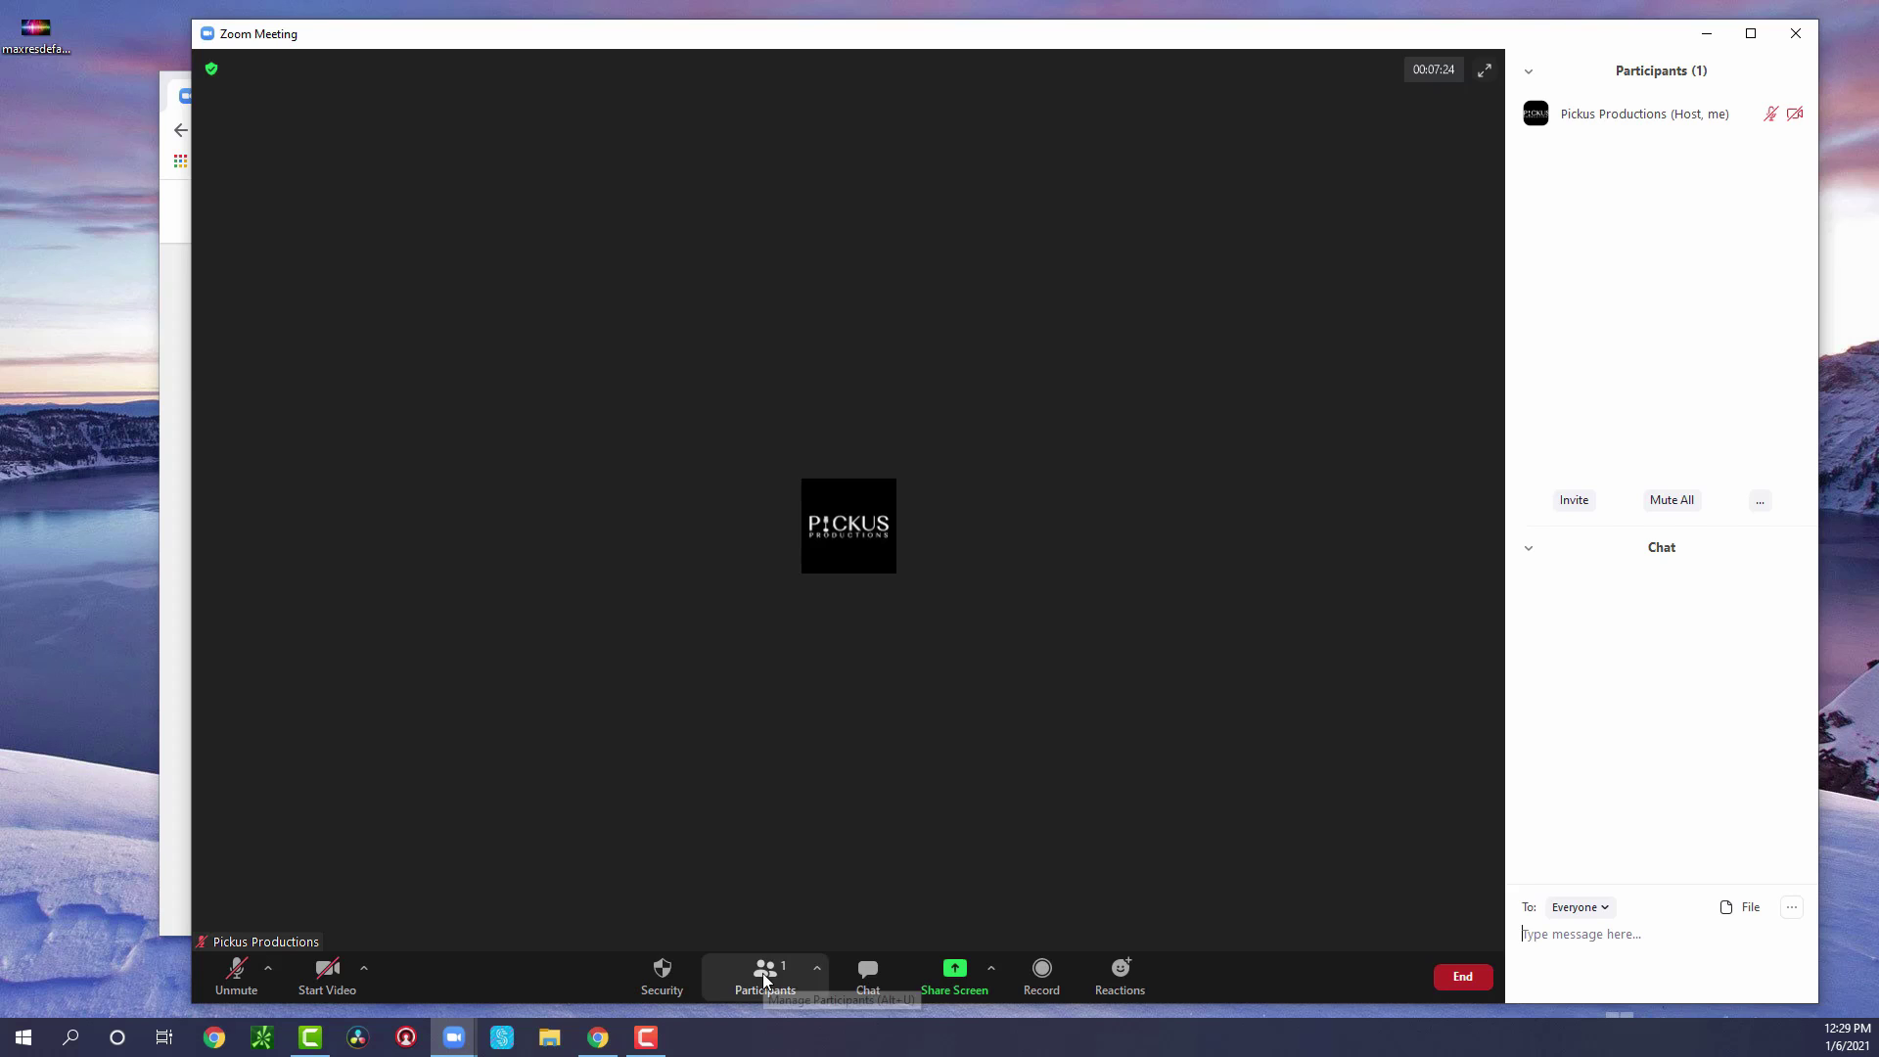
click(765, 971)
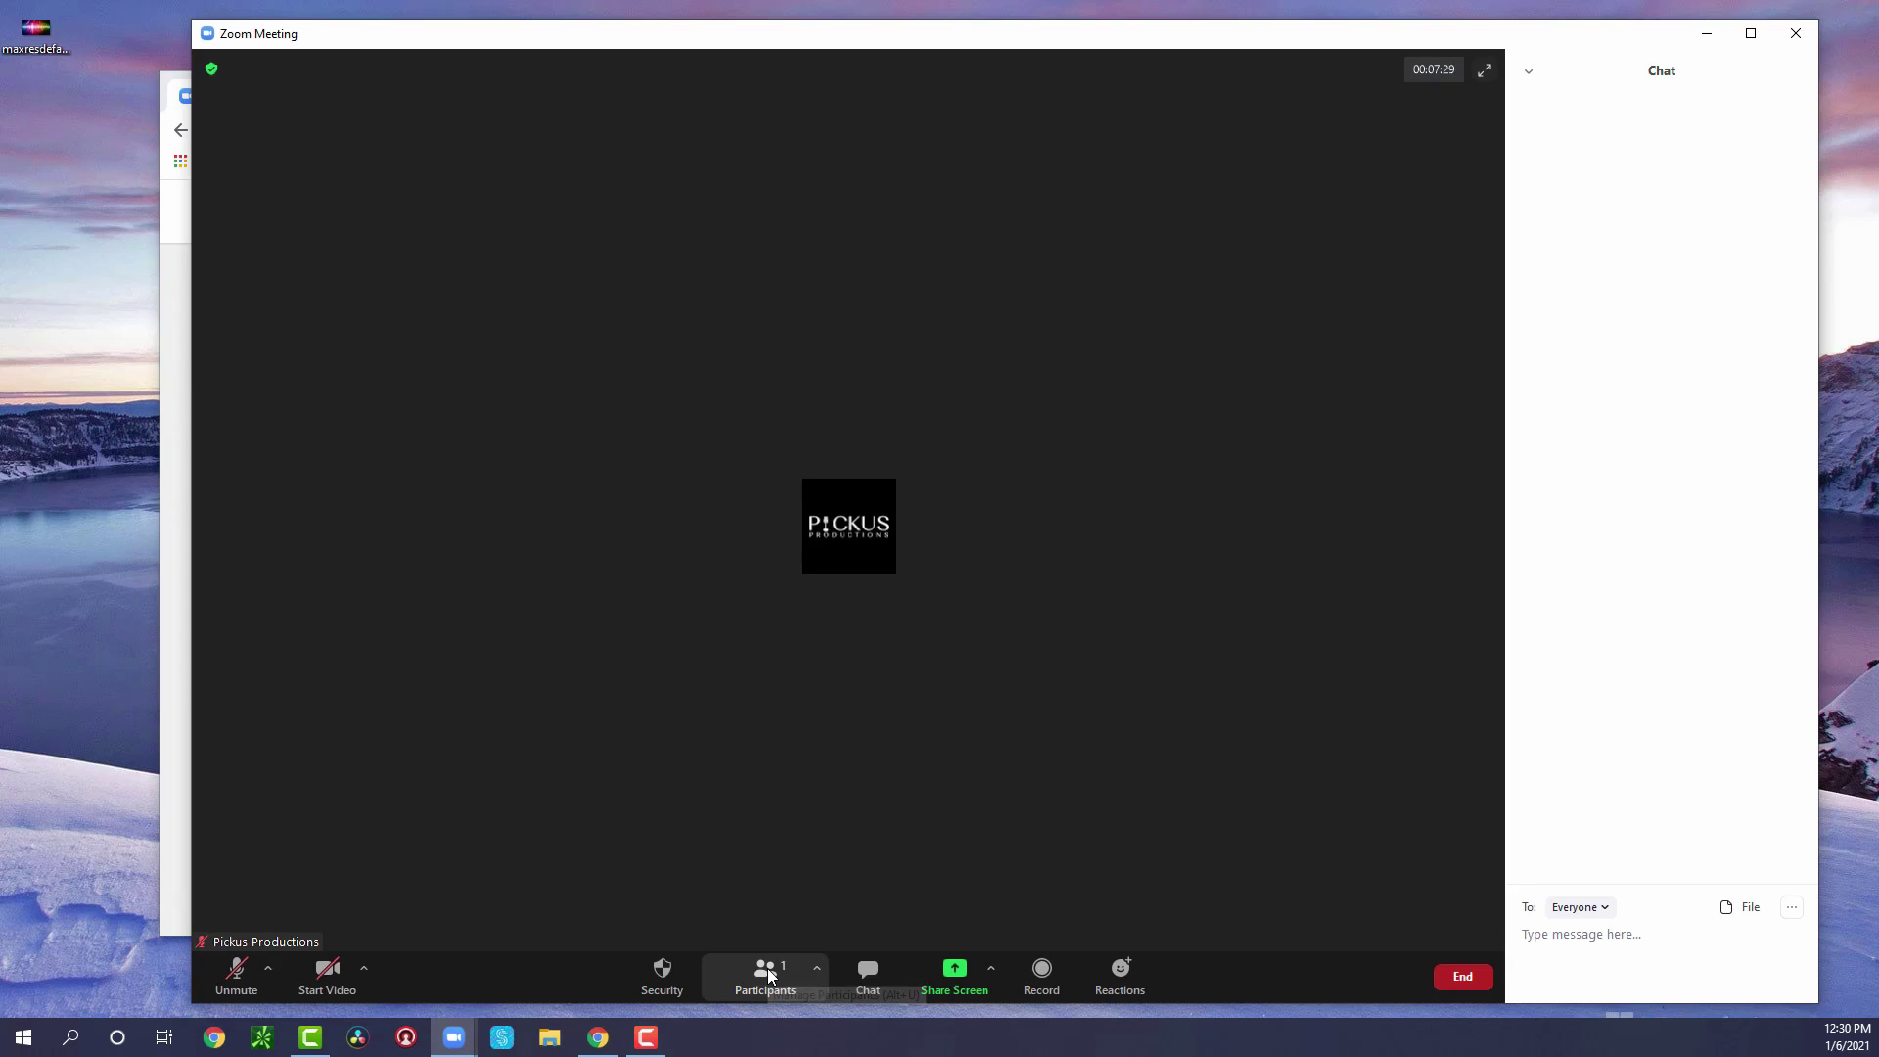
click(767, 971)
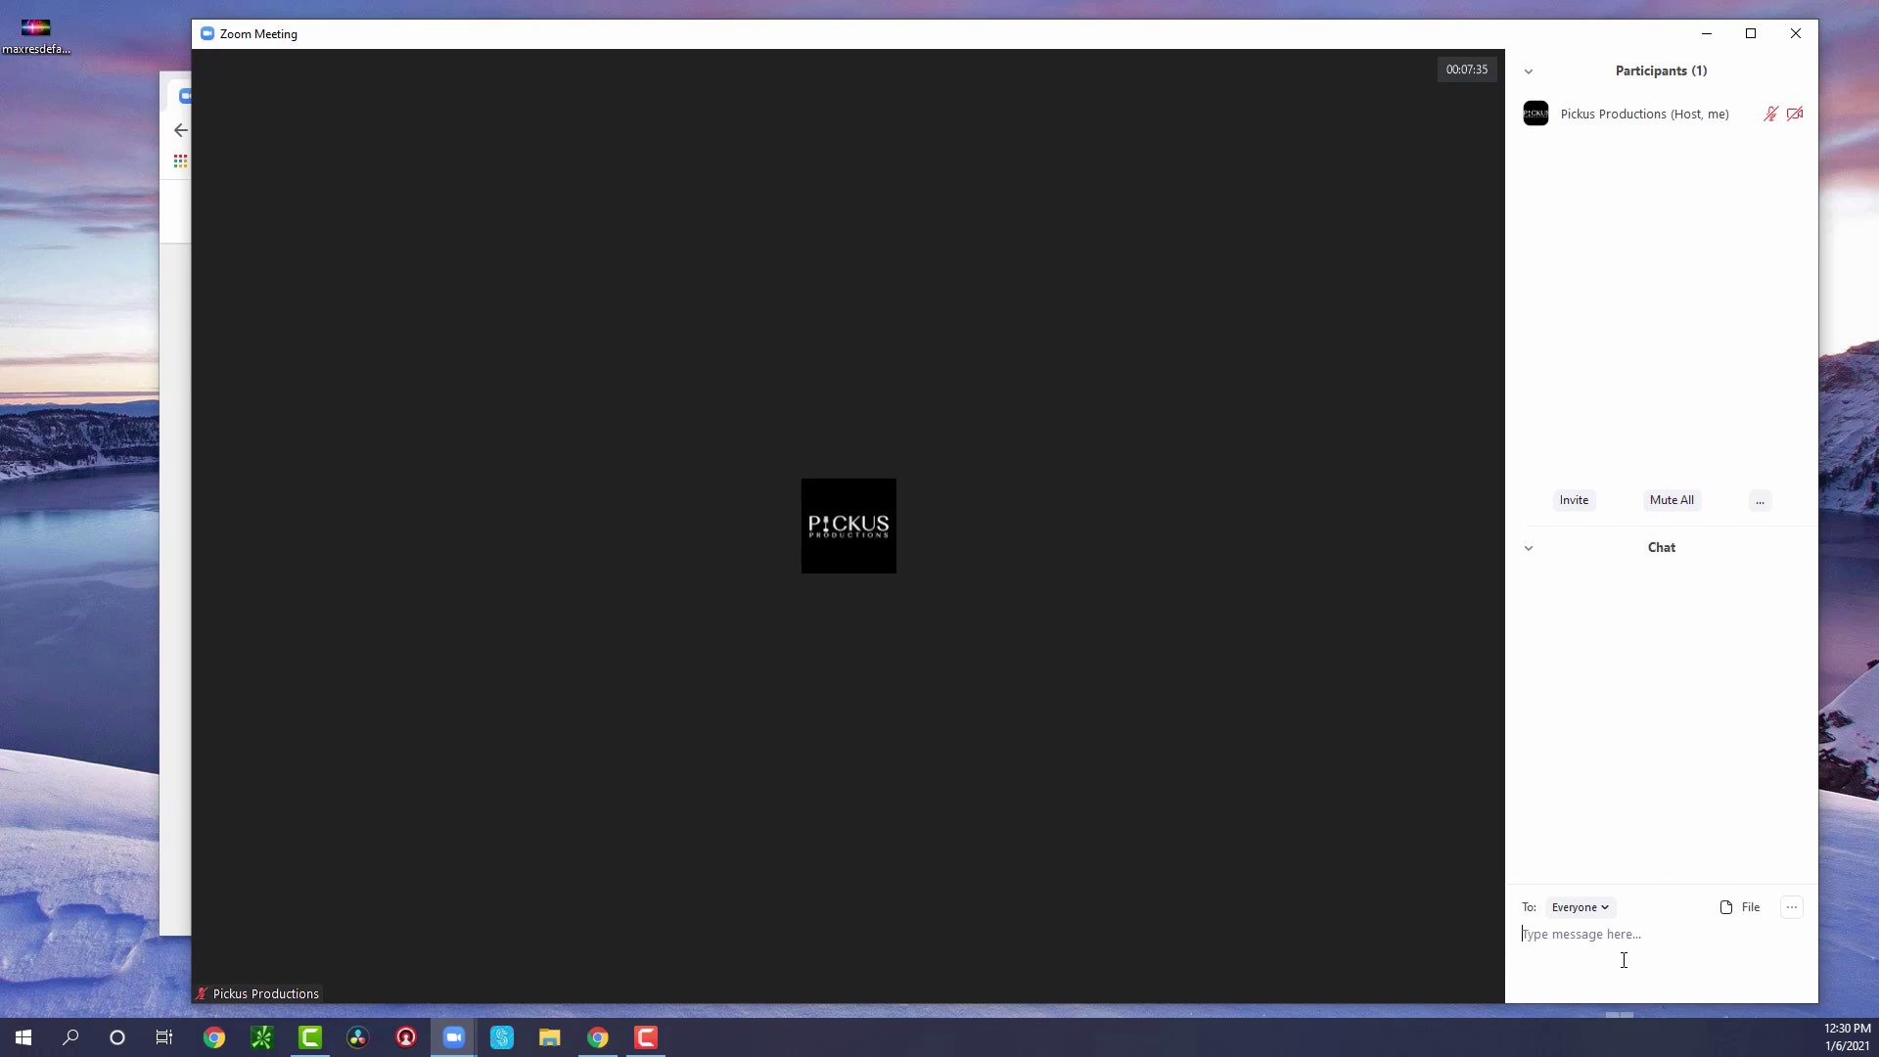
text(Hey everyone!)
key(Return)
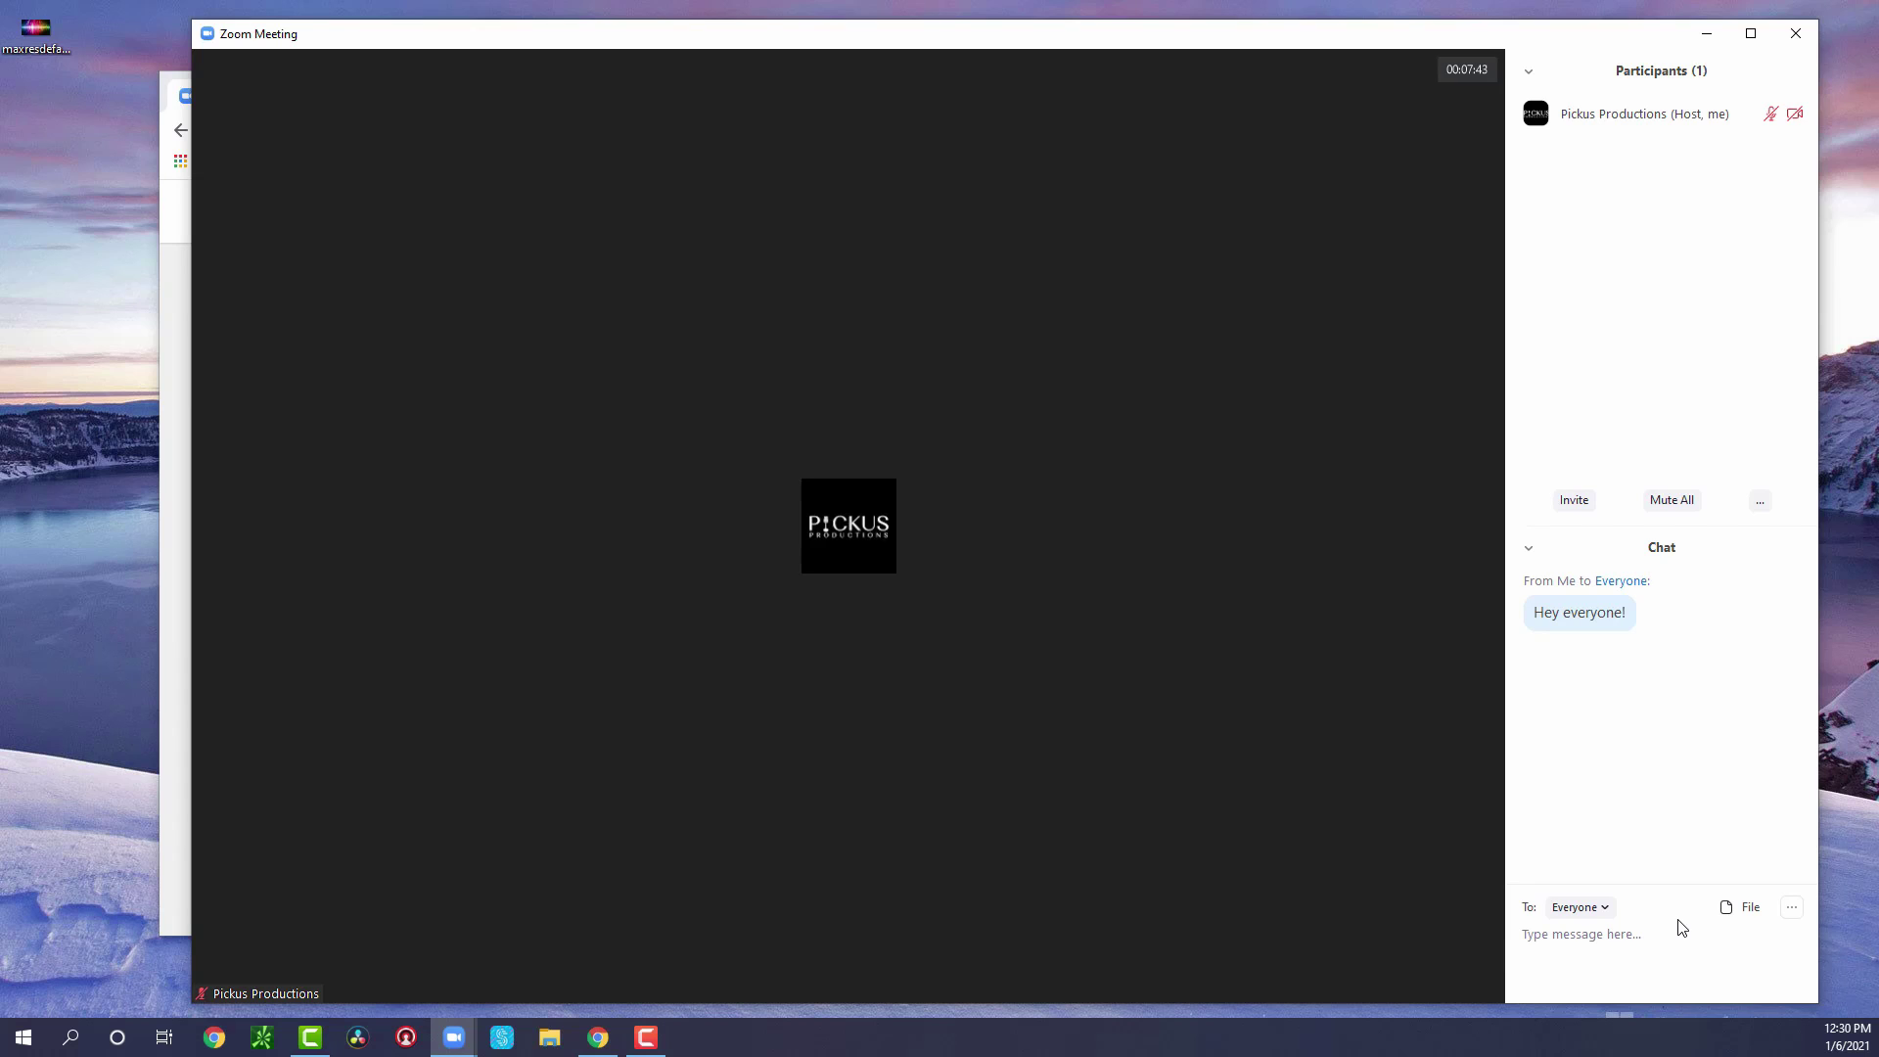
- Inspect the chat's To: recipient list and the File sources menu, then close both
click(1610, 910)
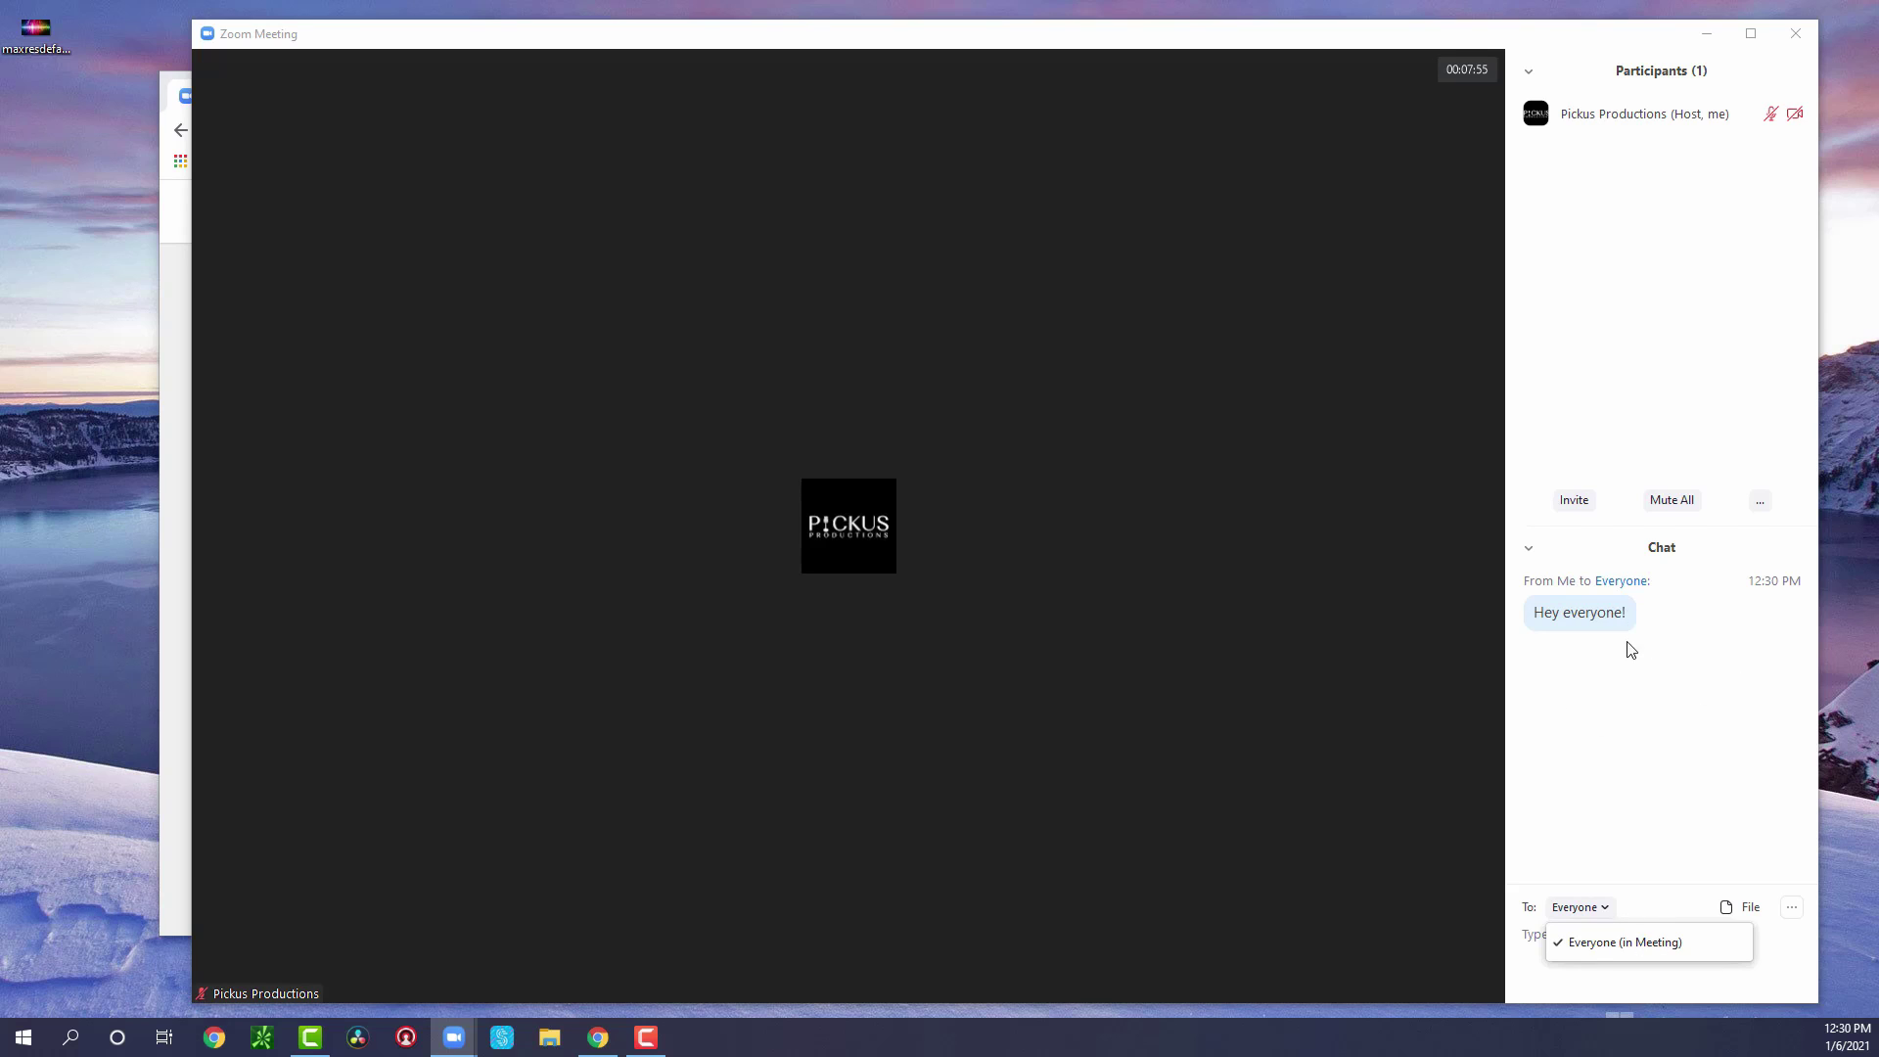
click(1624, 956)
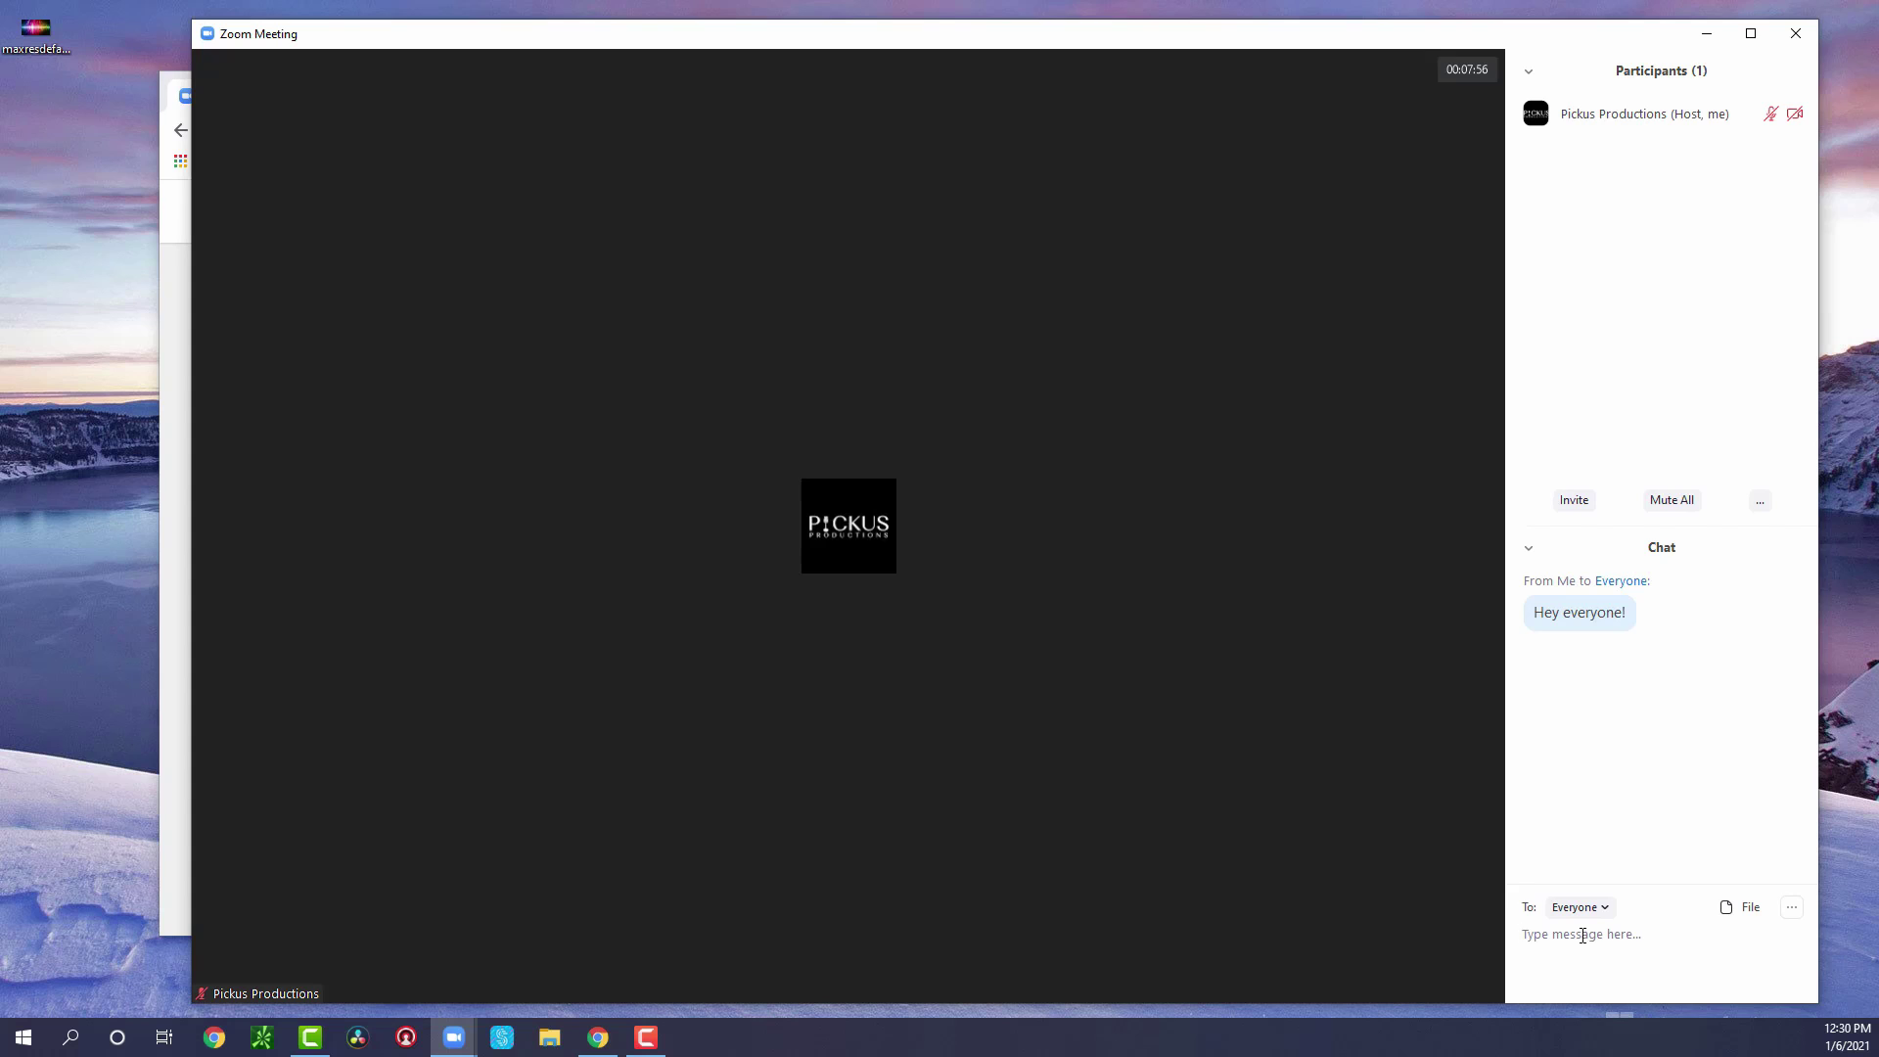
click(1727, 906)
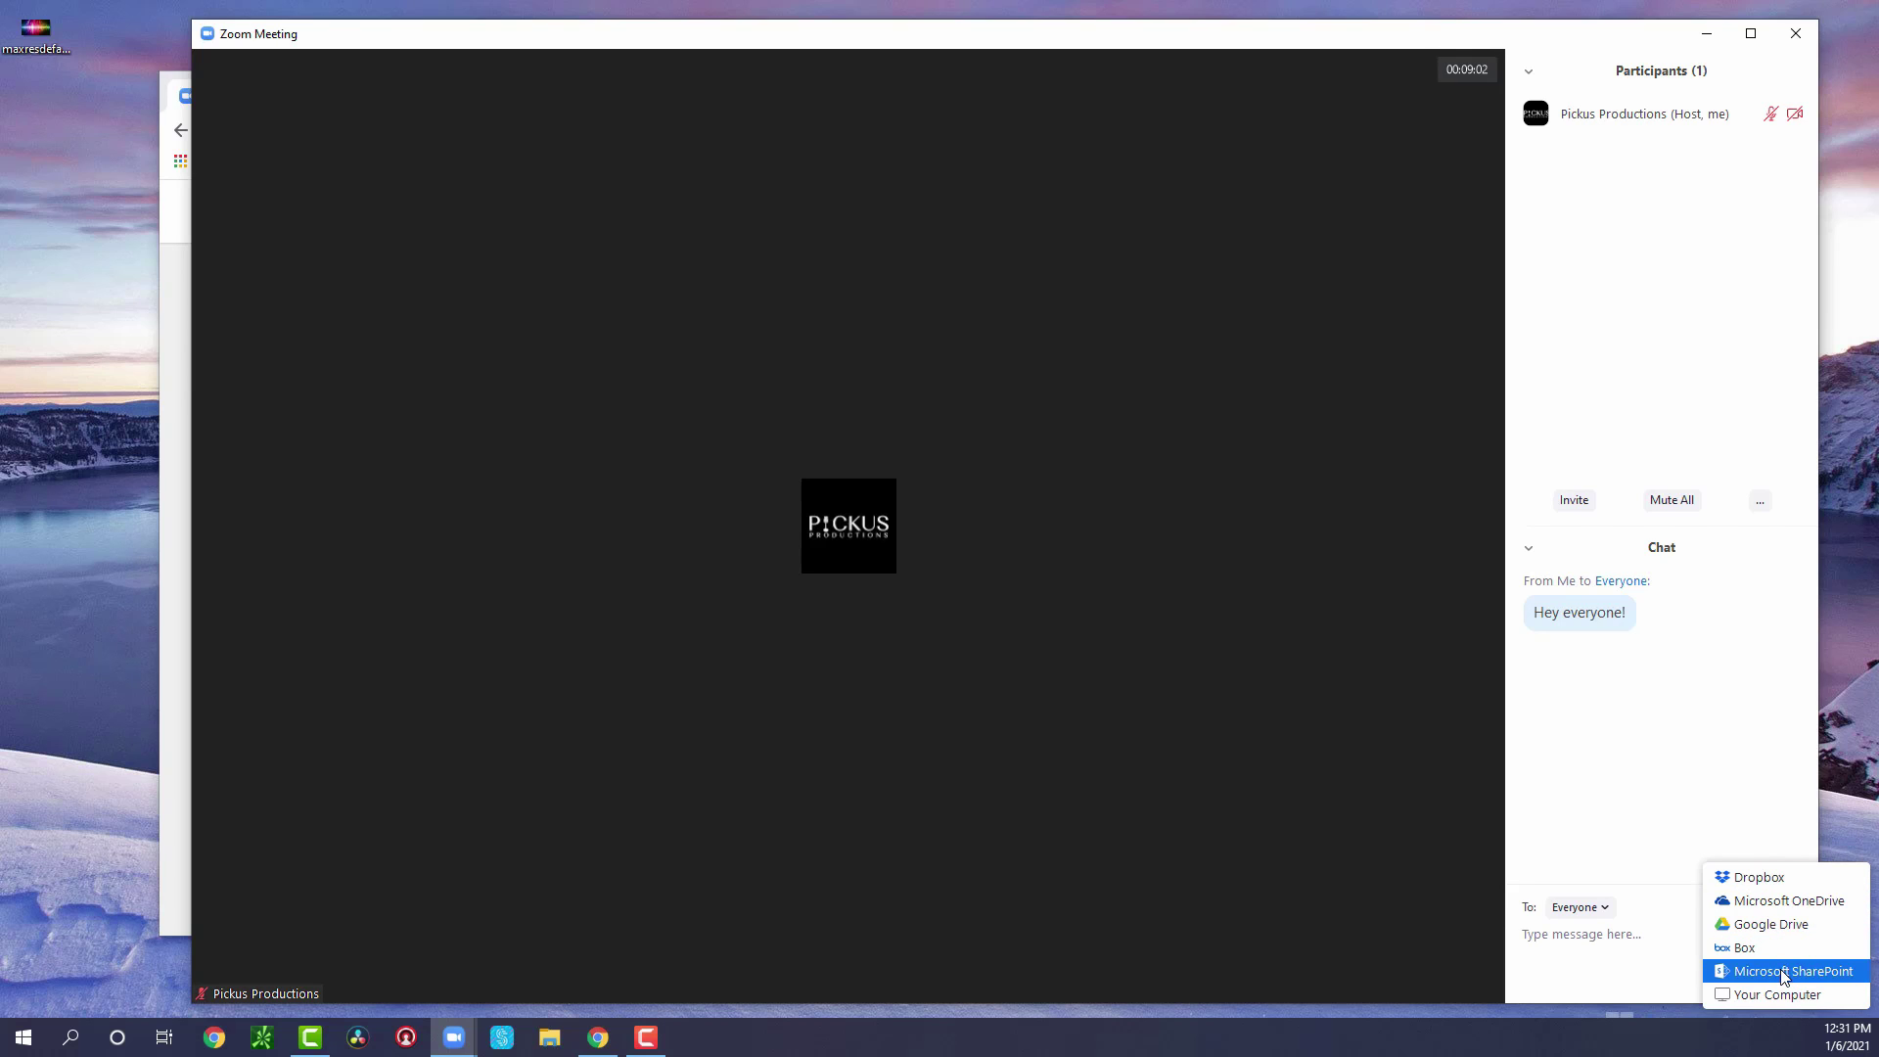
key(Escape)
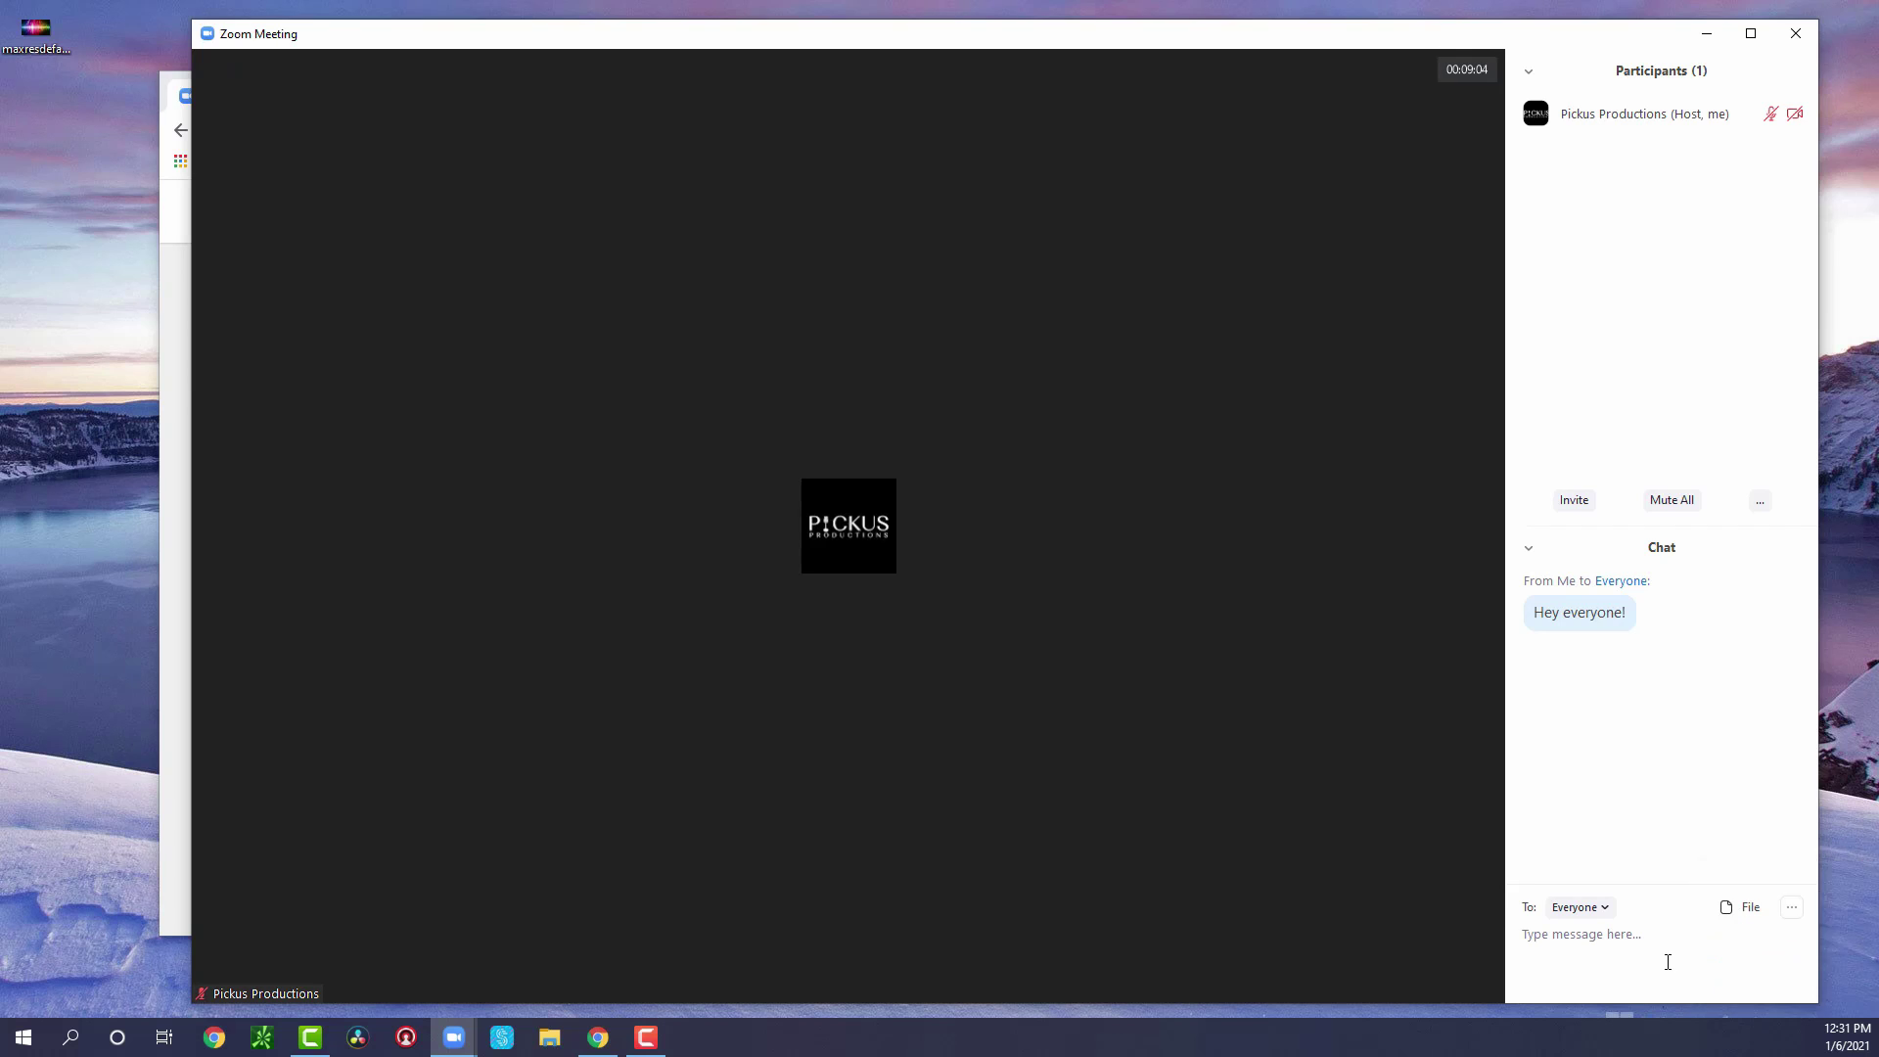
click(1791, 912)
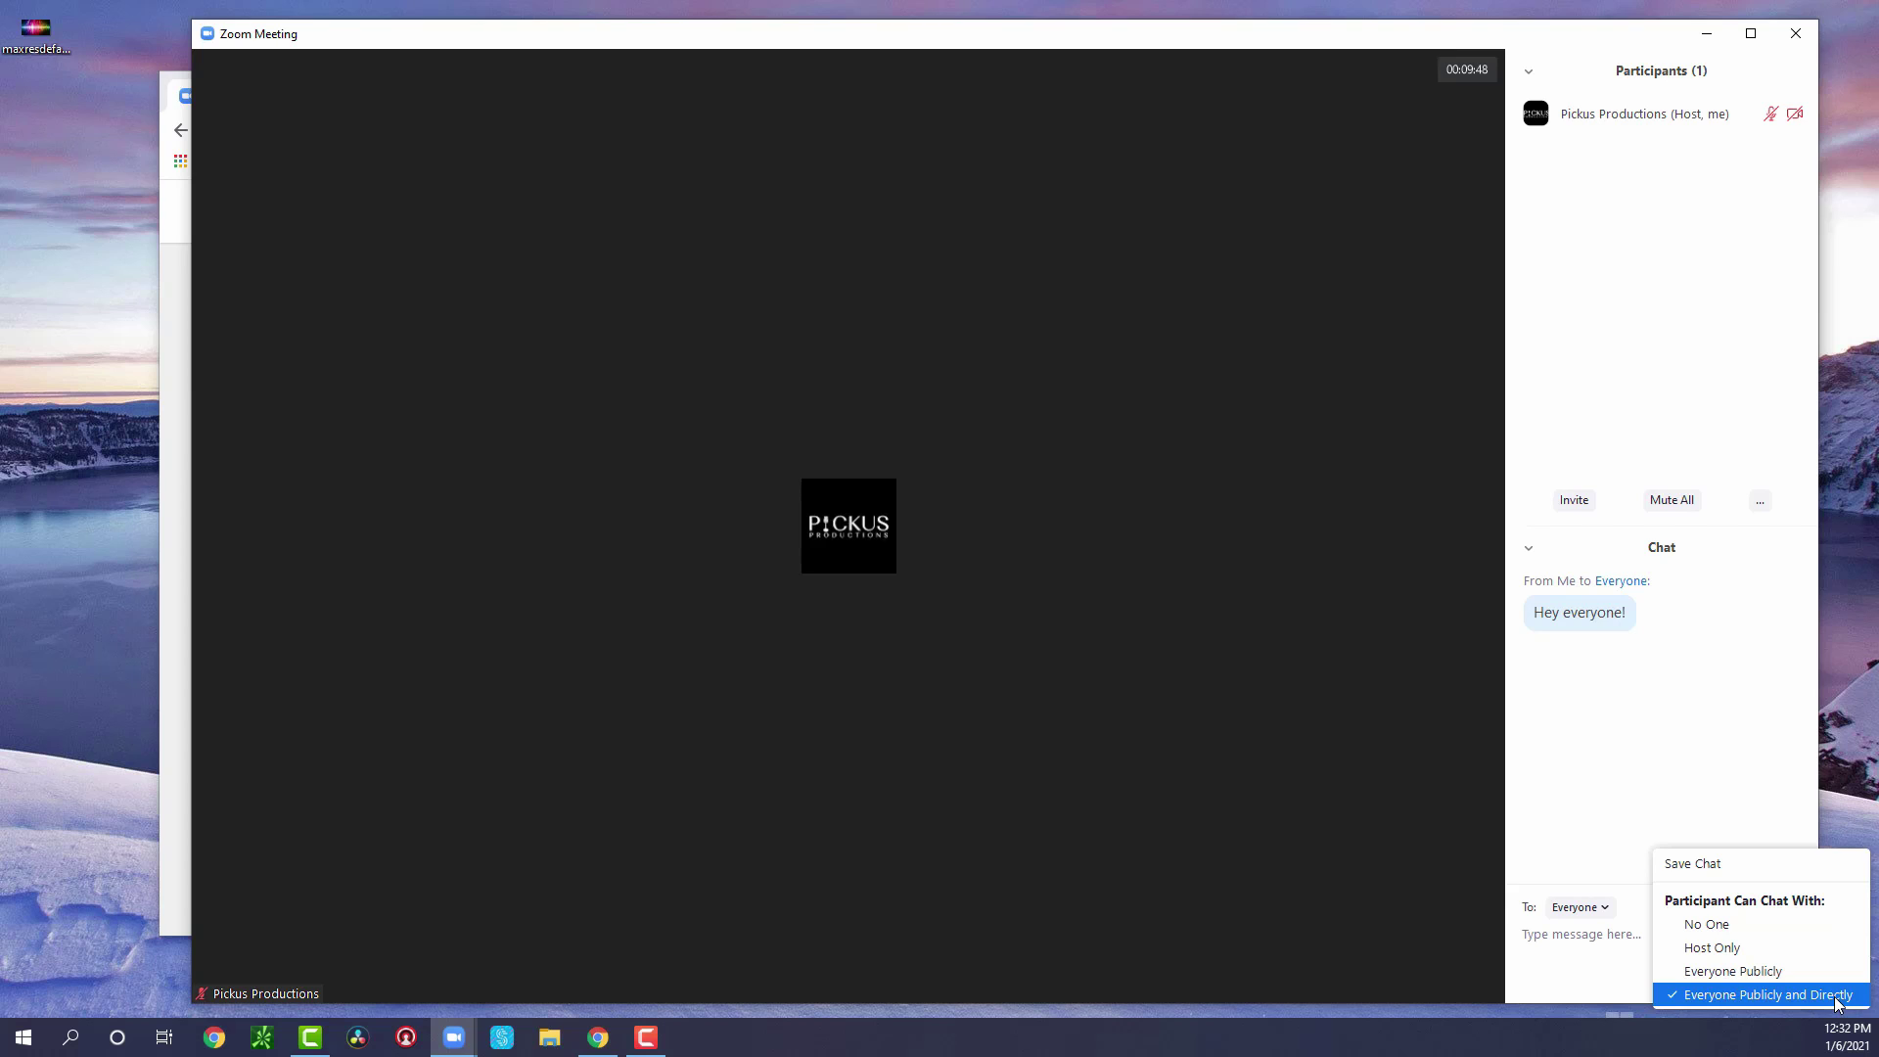
click(1603, 798)
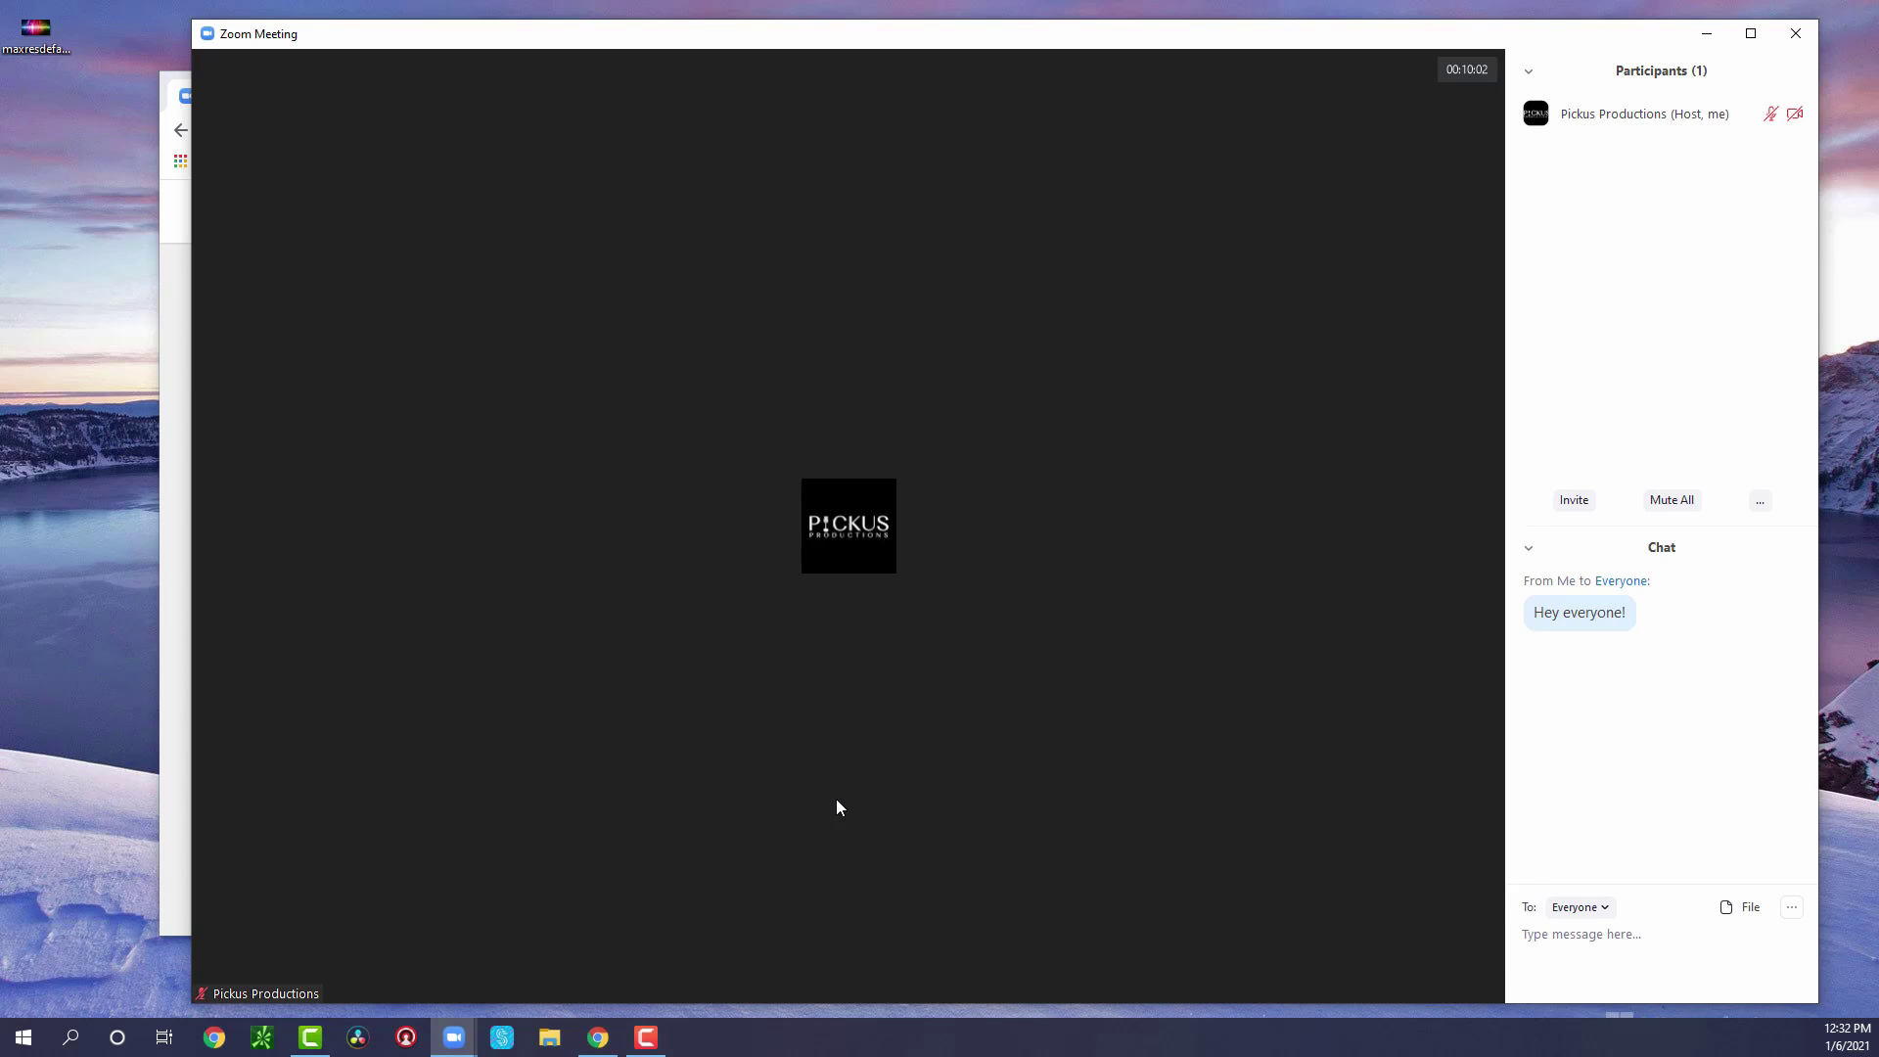
mouse_move(842, 802)
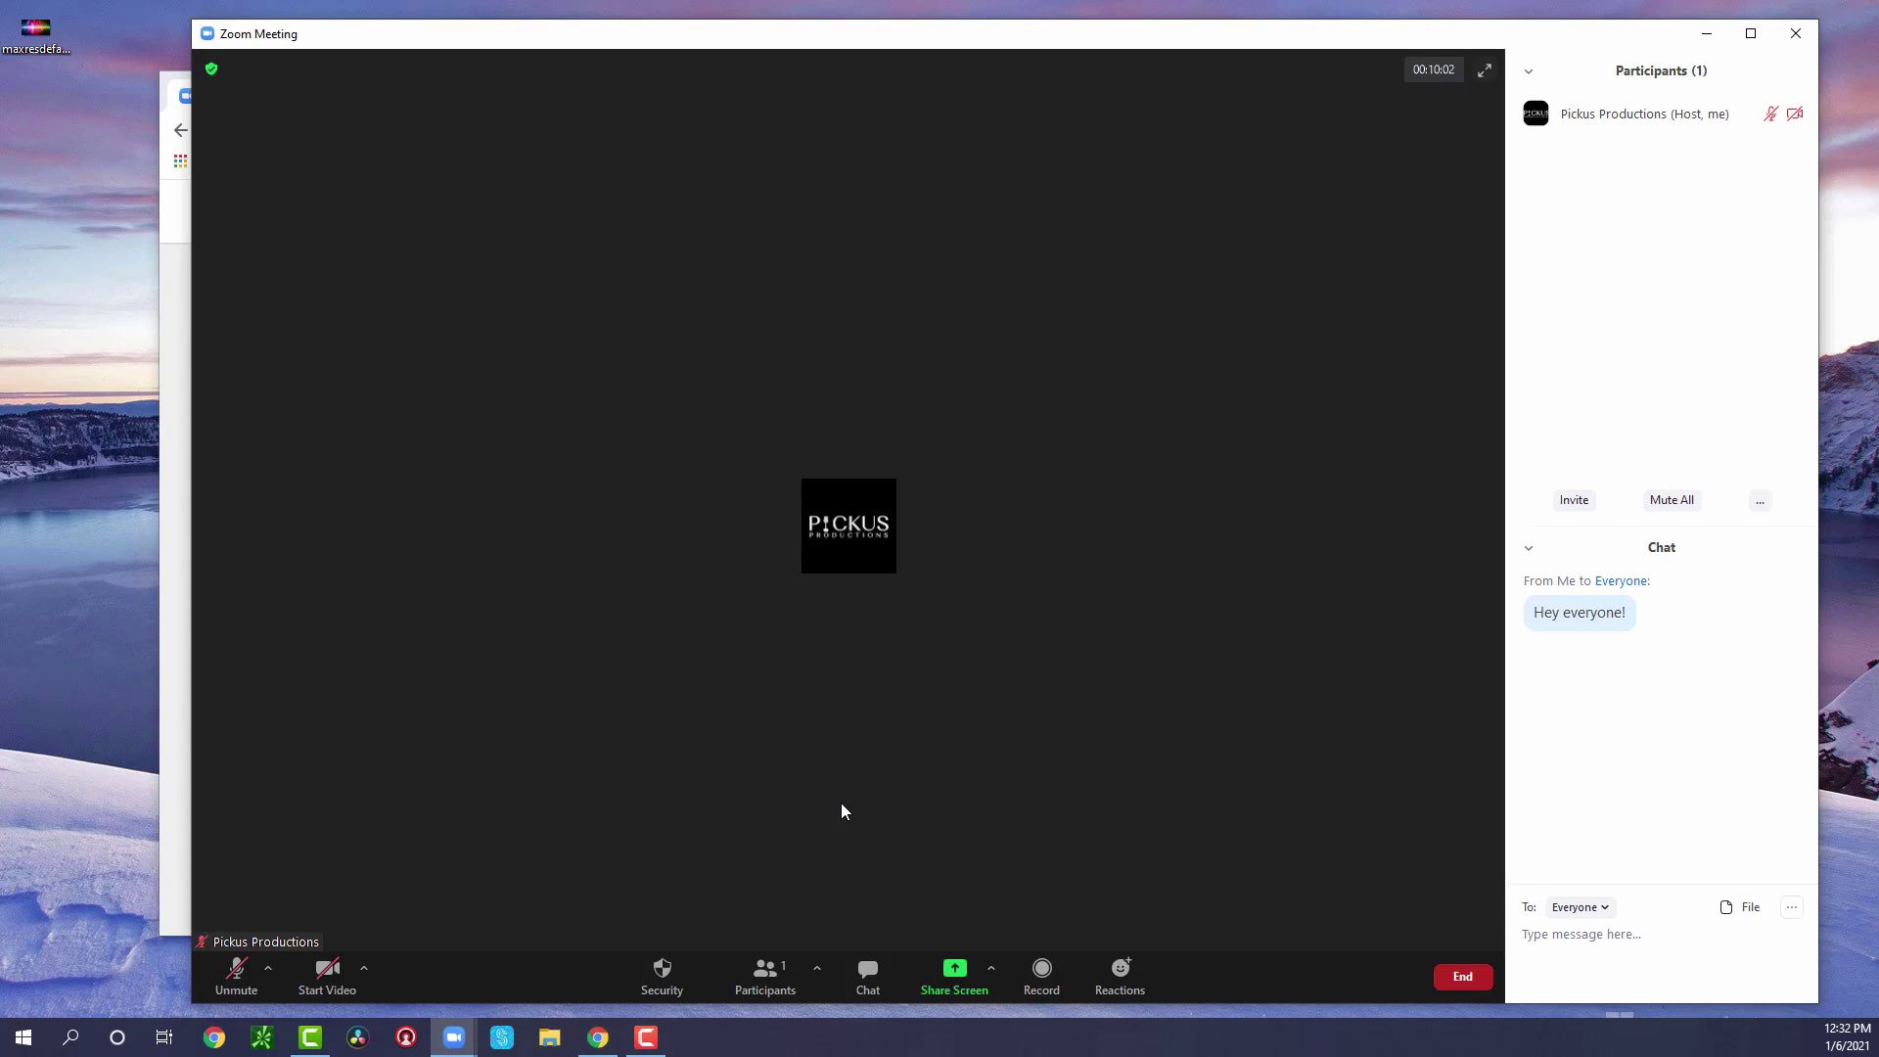
- Share the 'Post Attendee - Zoom - Google Chrome' window with the meeting
click(956, 971)
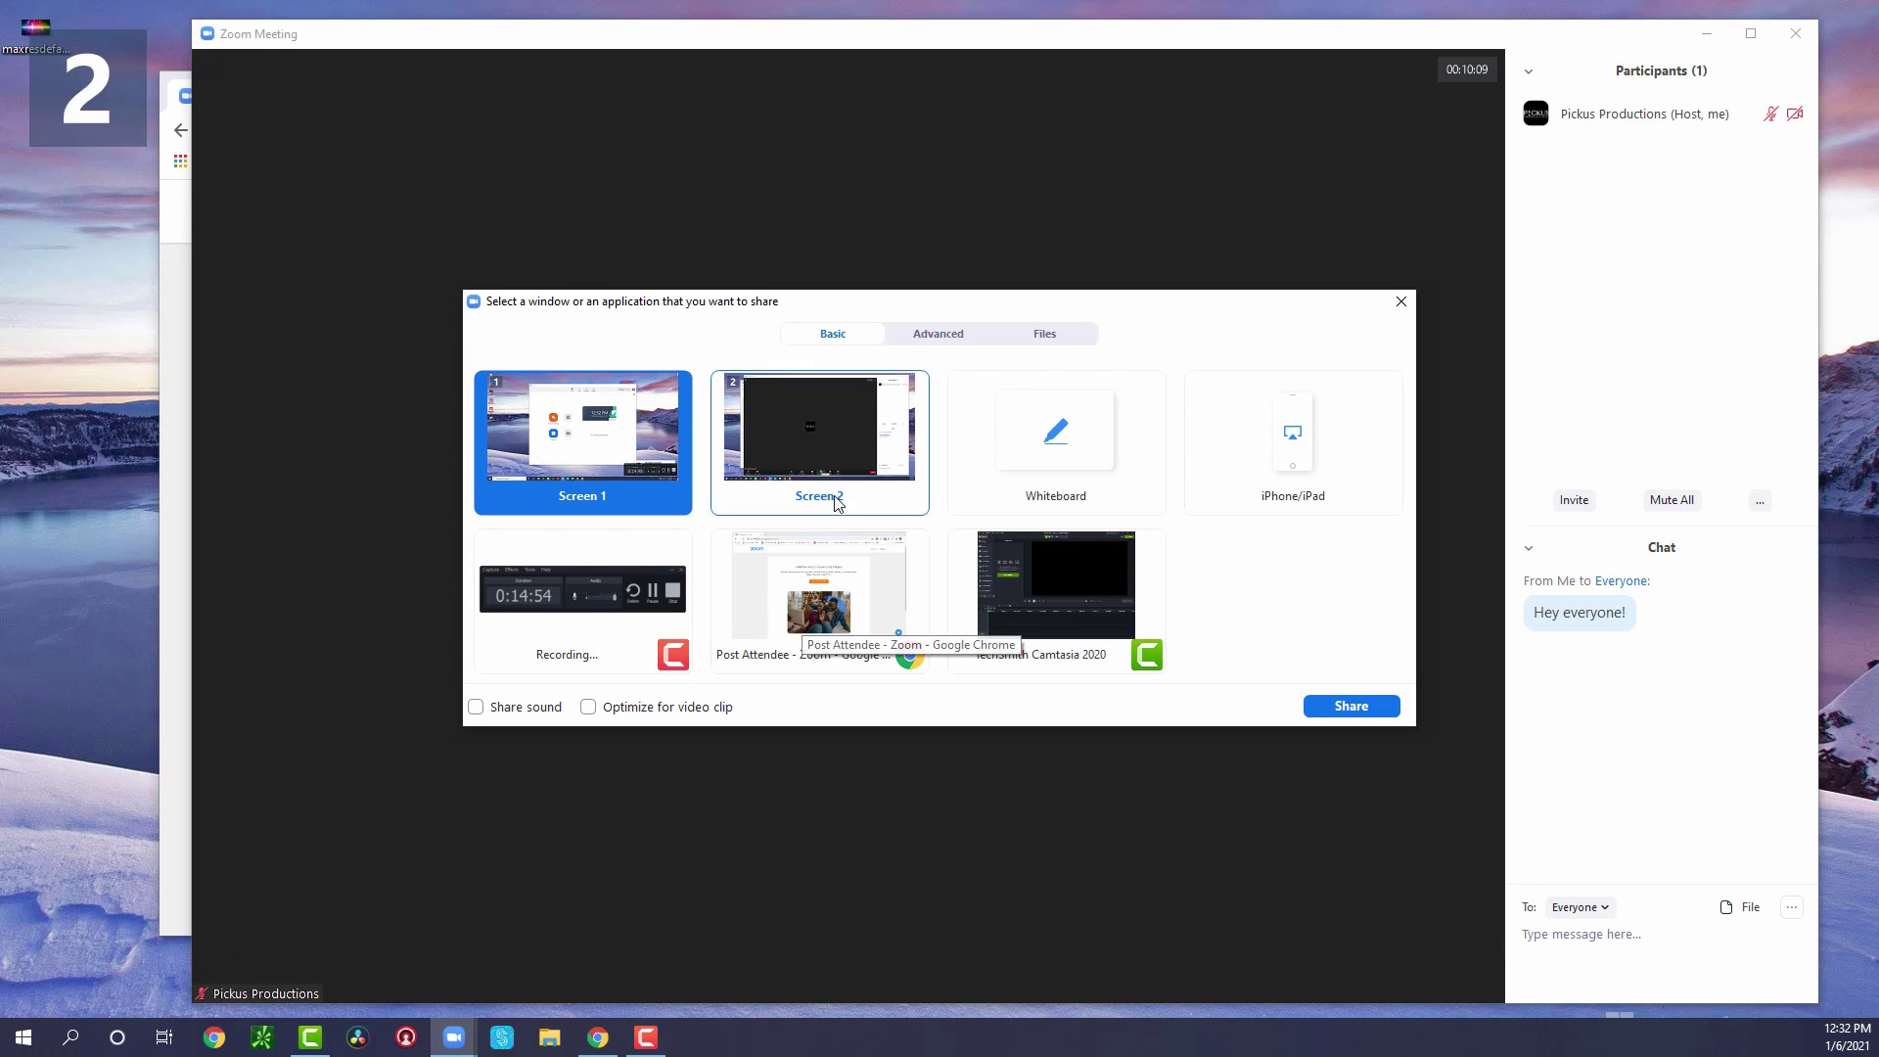
click(842, 599)
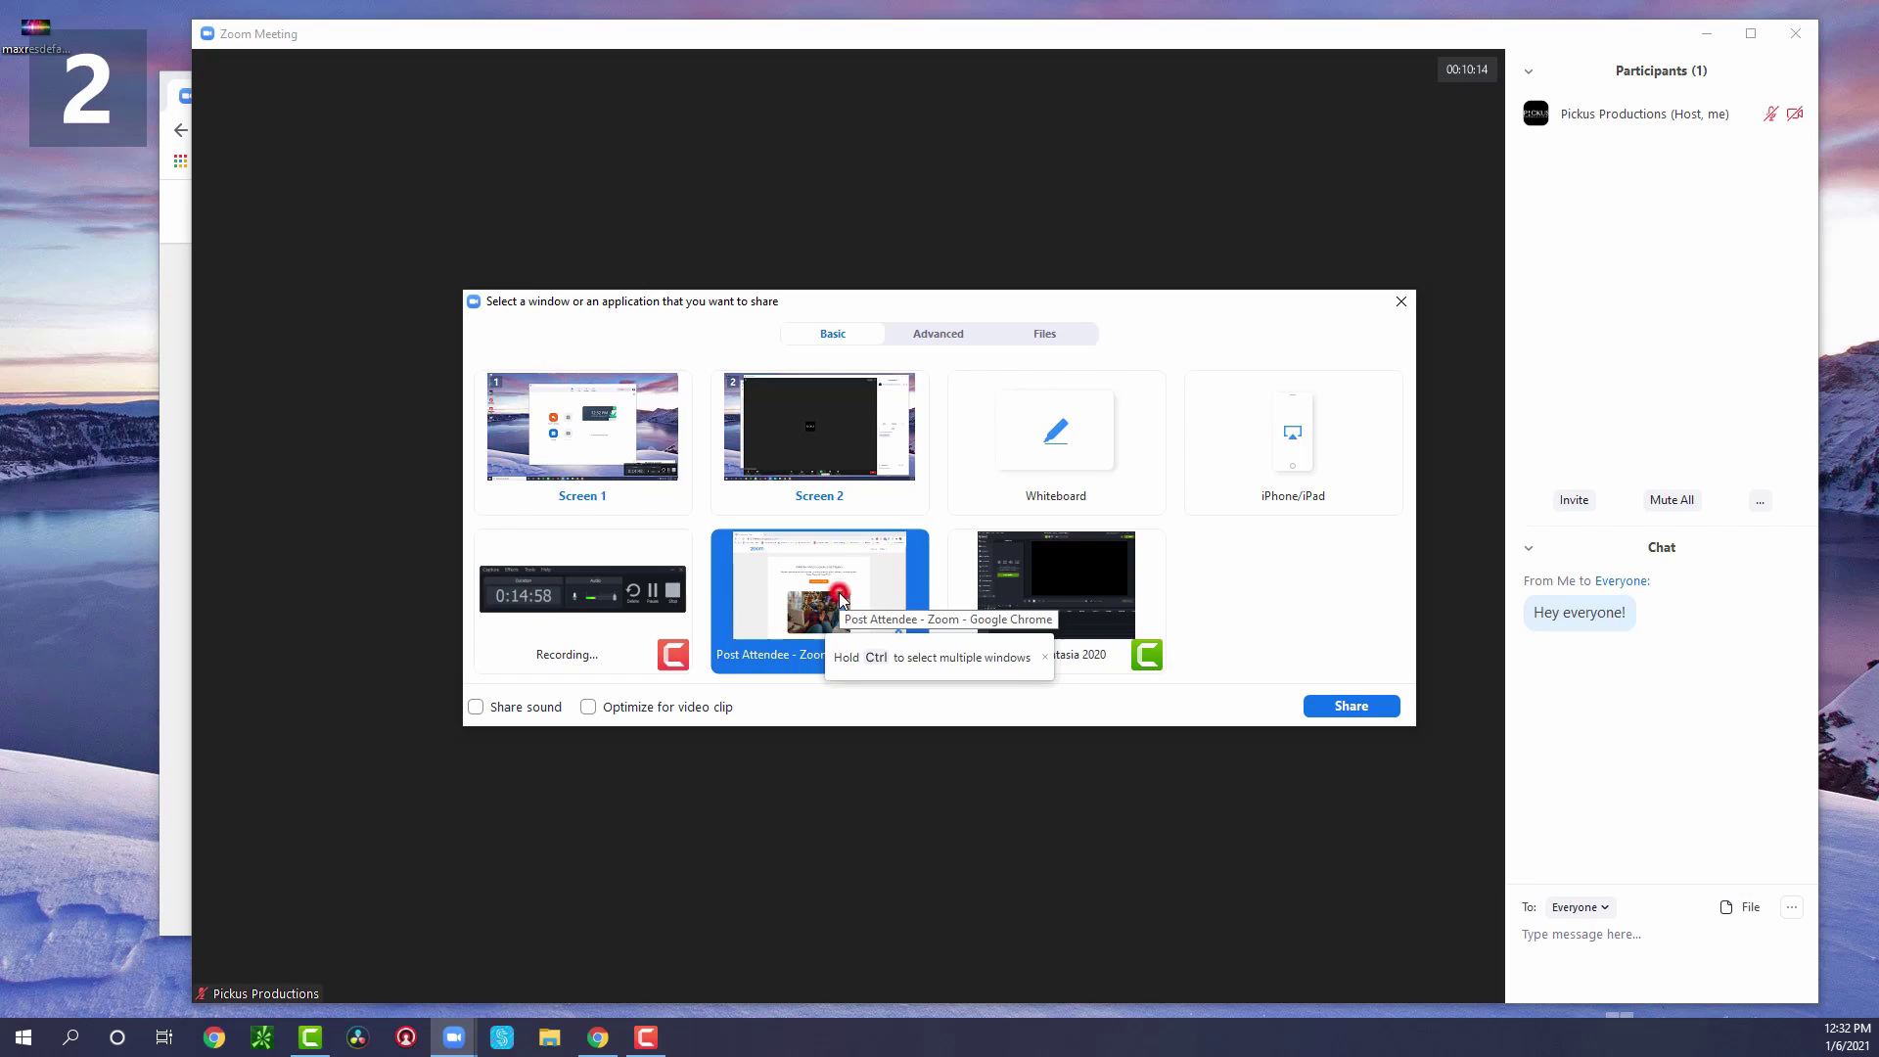
click(1360, 709)
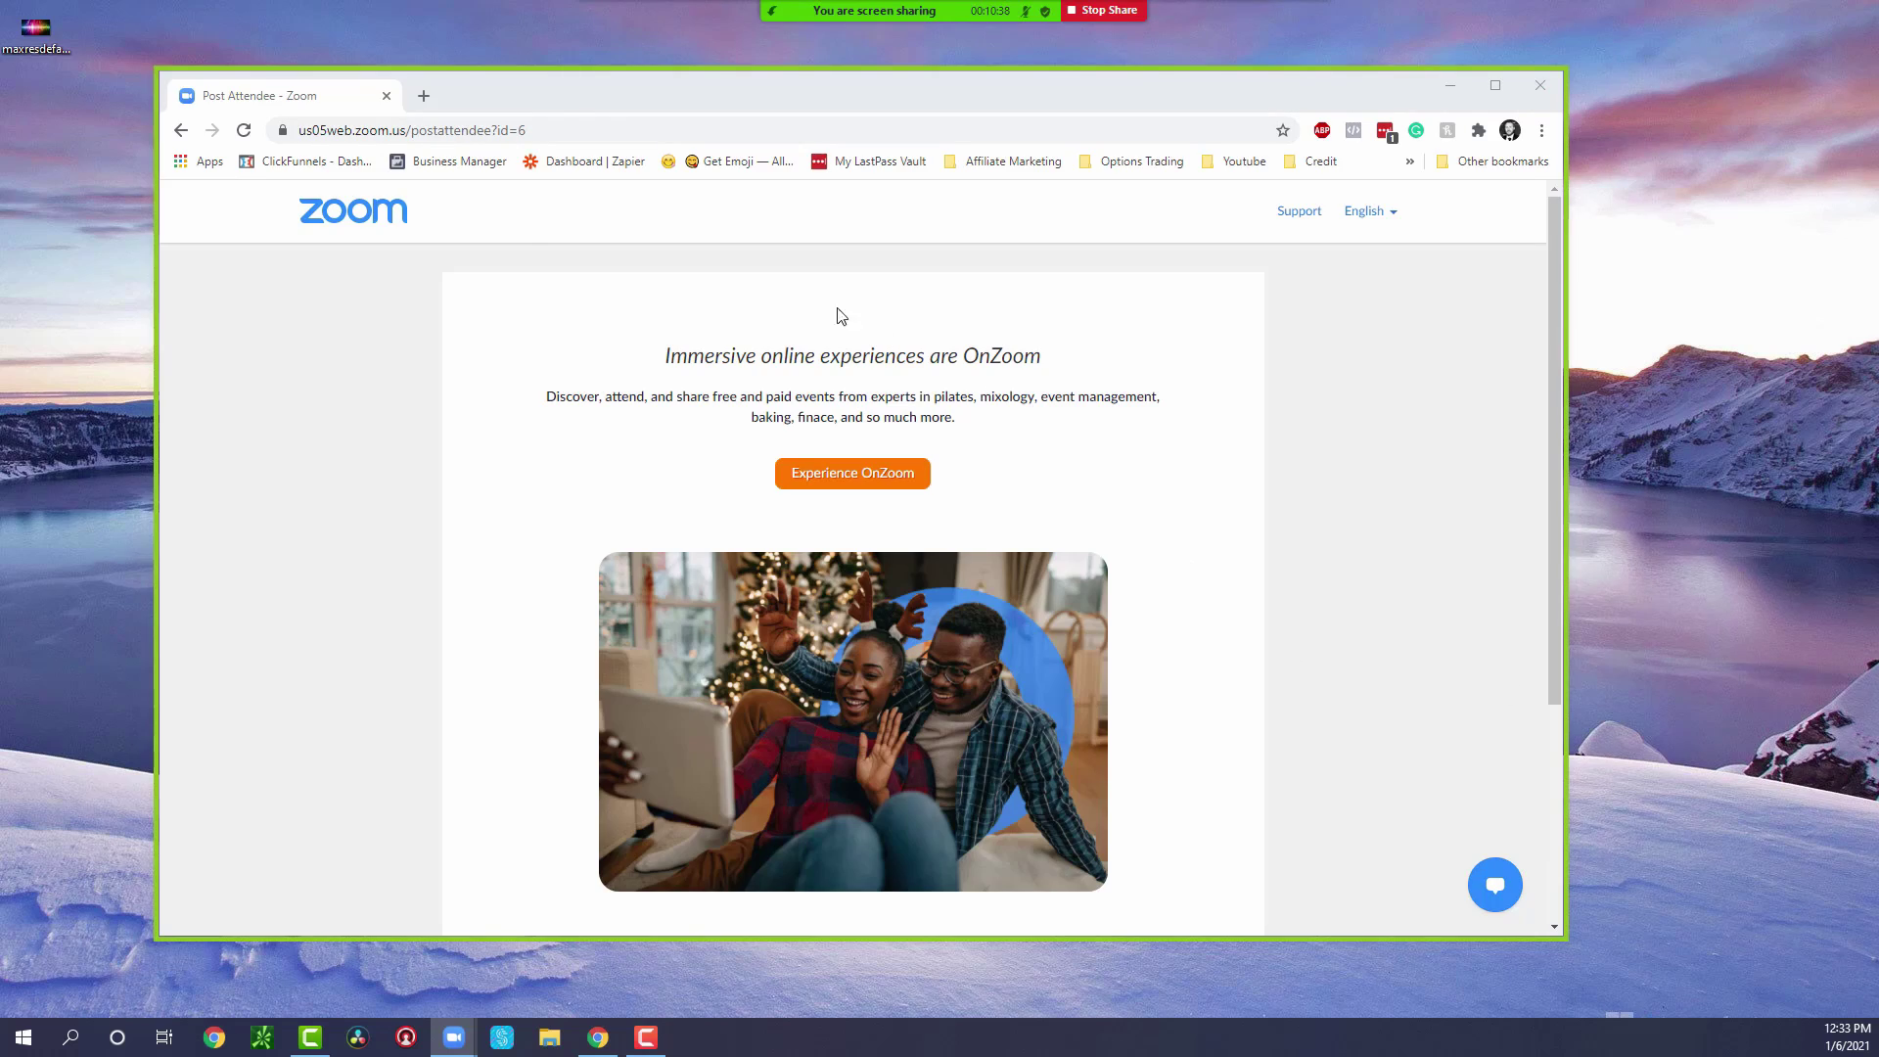
- Open youtube.com in a new tab of the shared Chrome window, then stop sharing
click(427, 100)
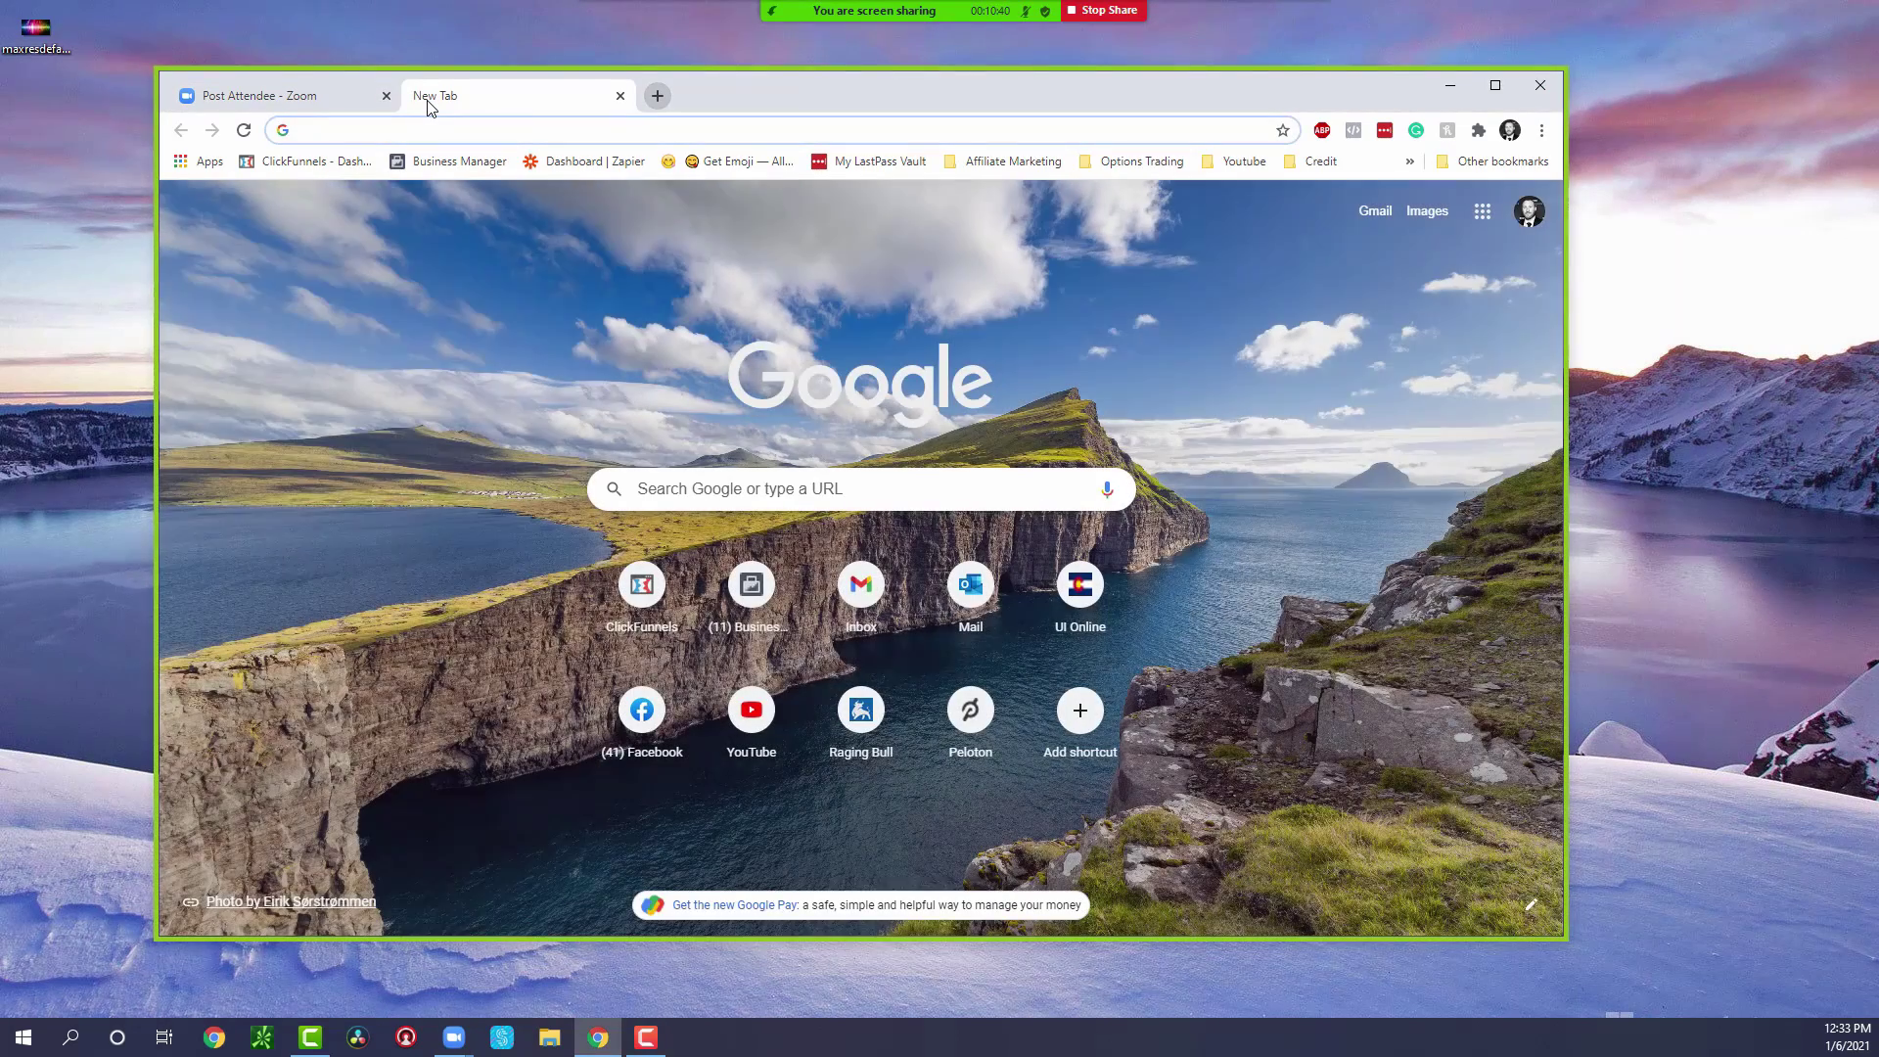
text(yo)
key(Return)
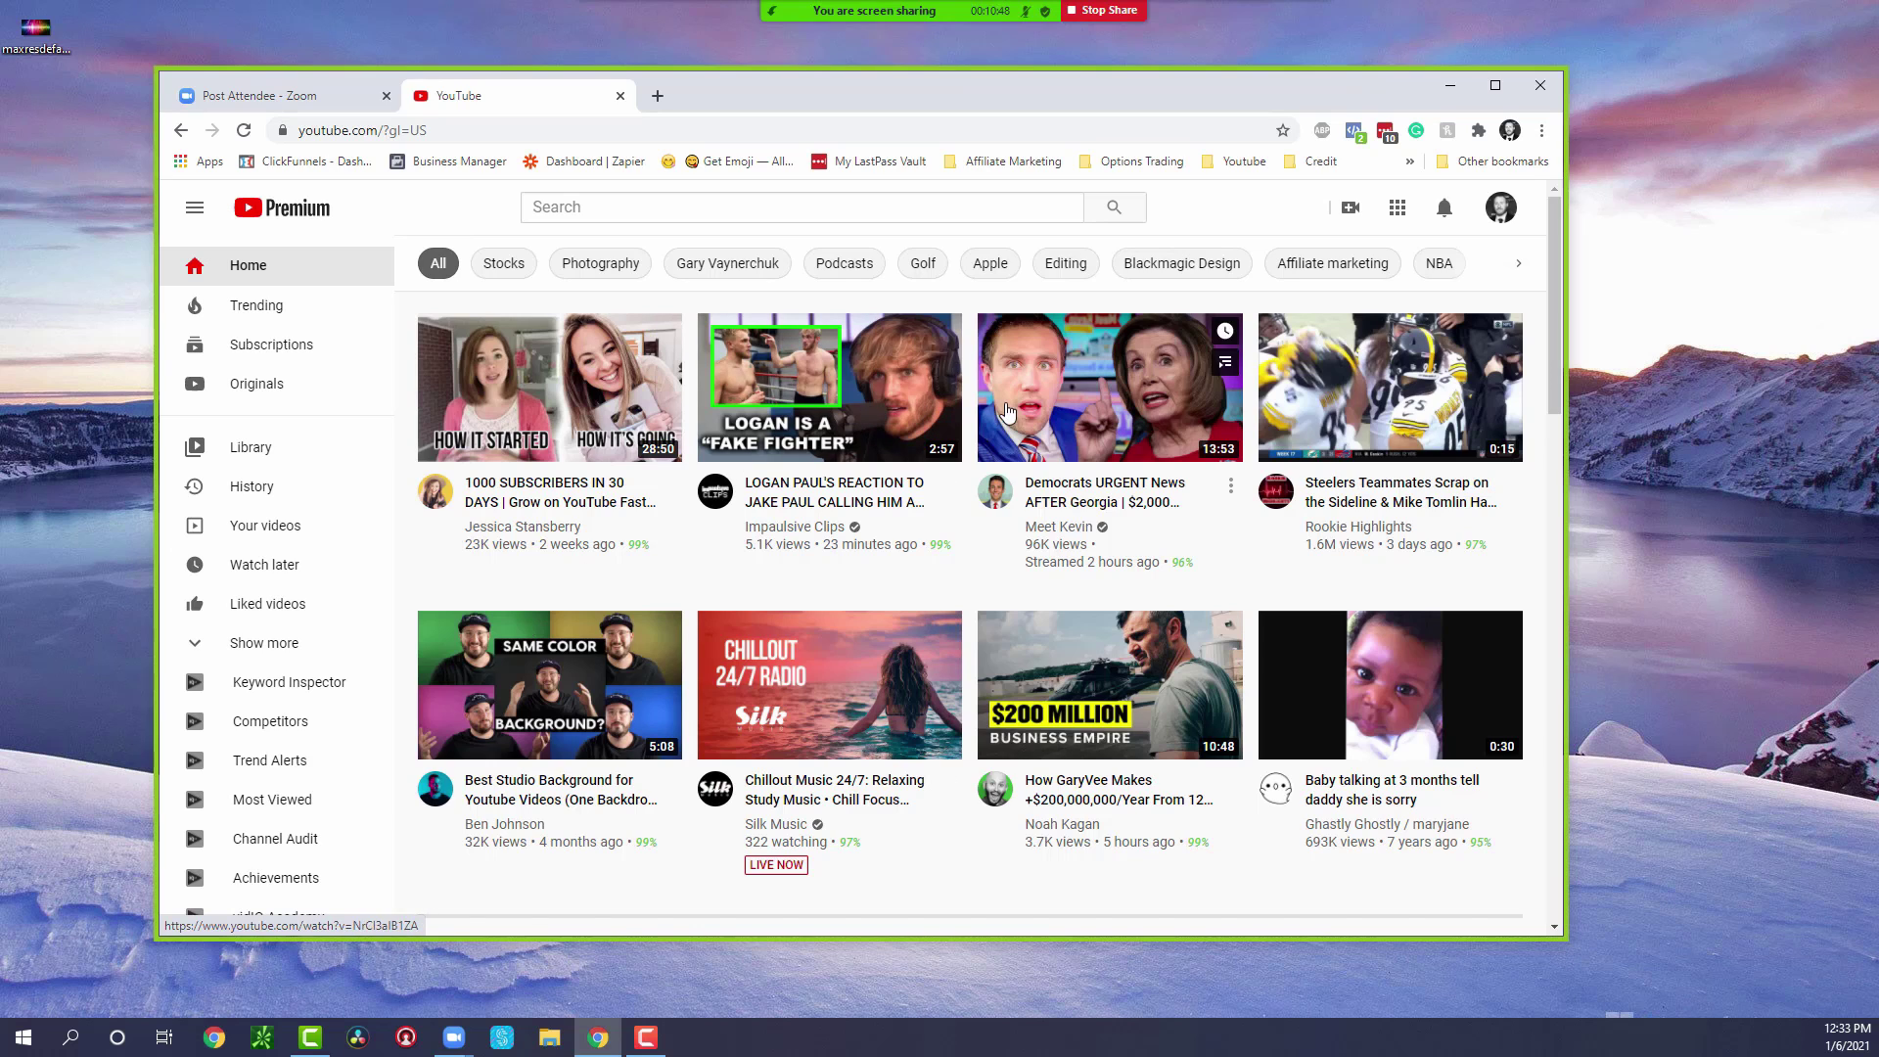
click(1094, 12)
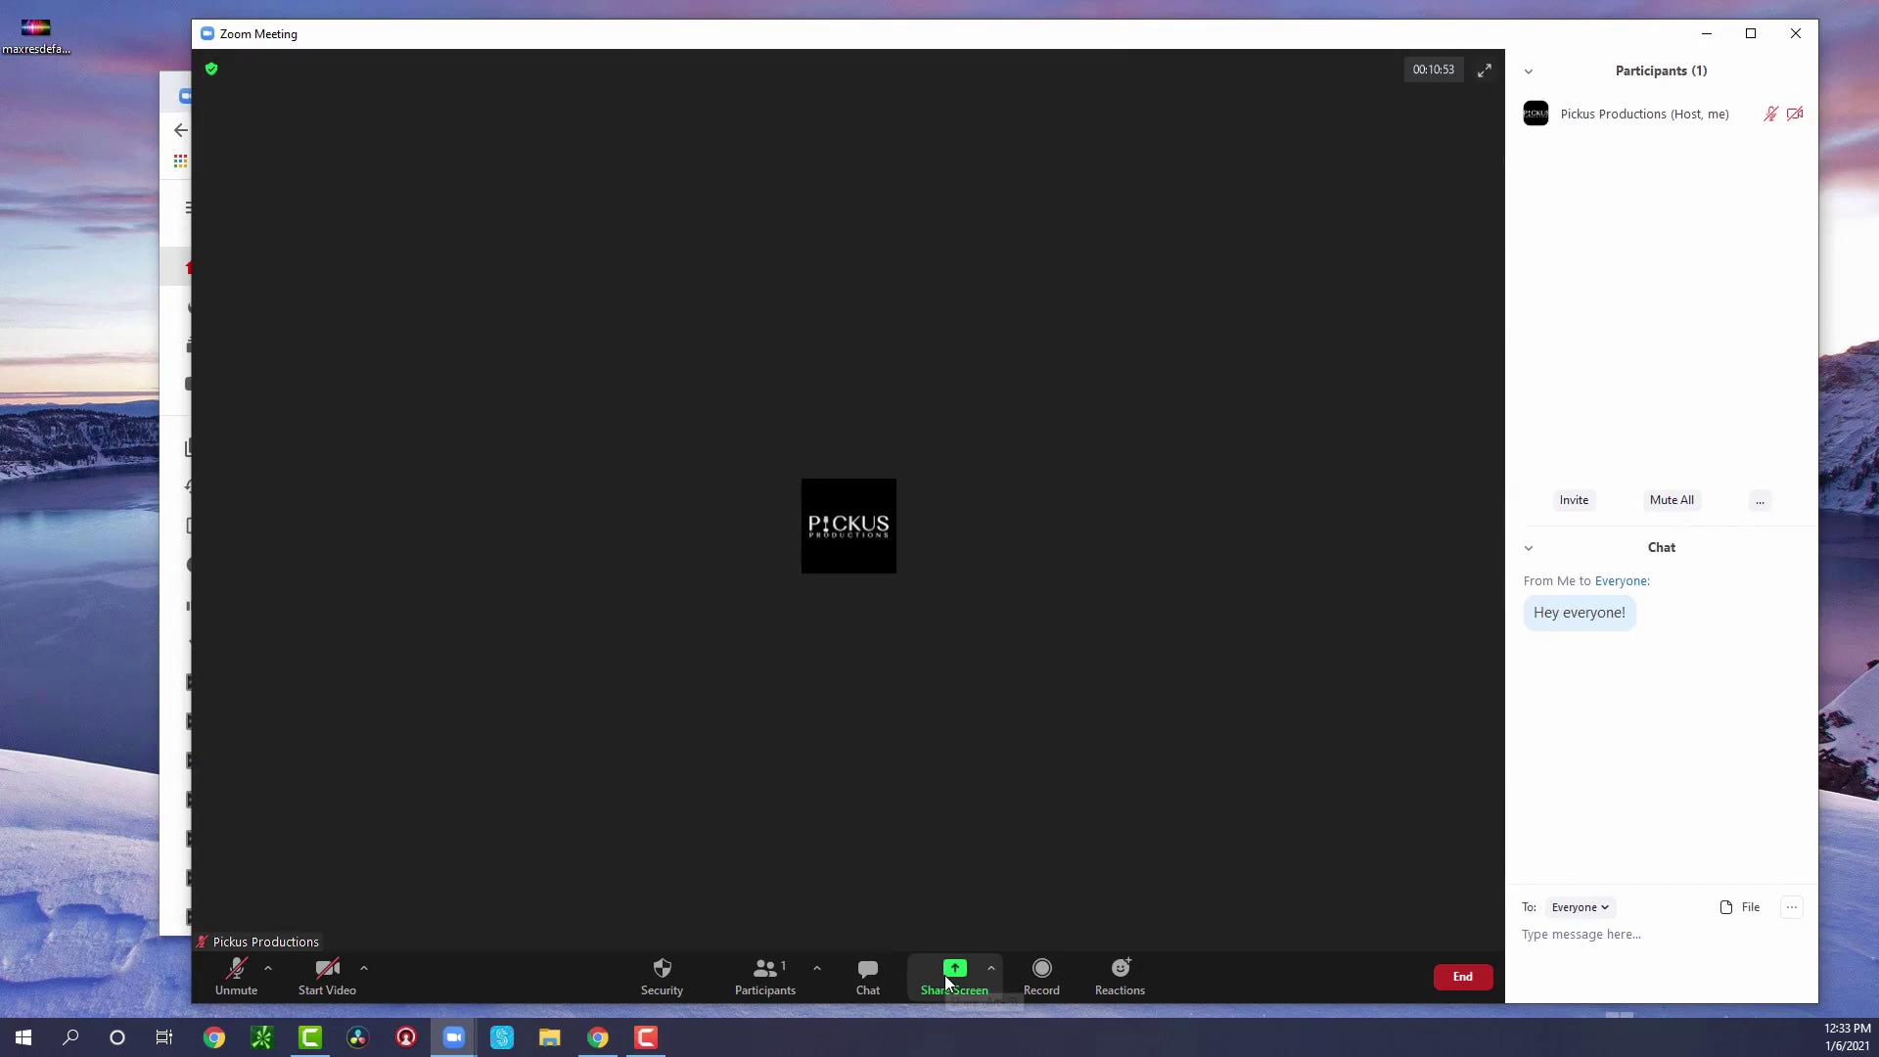
- Bring up the Share Screen window chooser with Share sound ticked
click(954, 974)
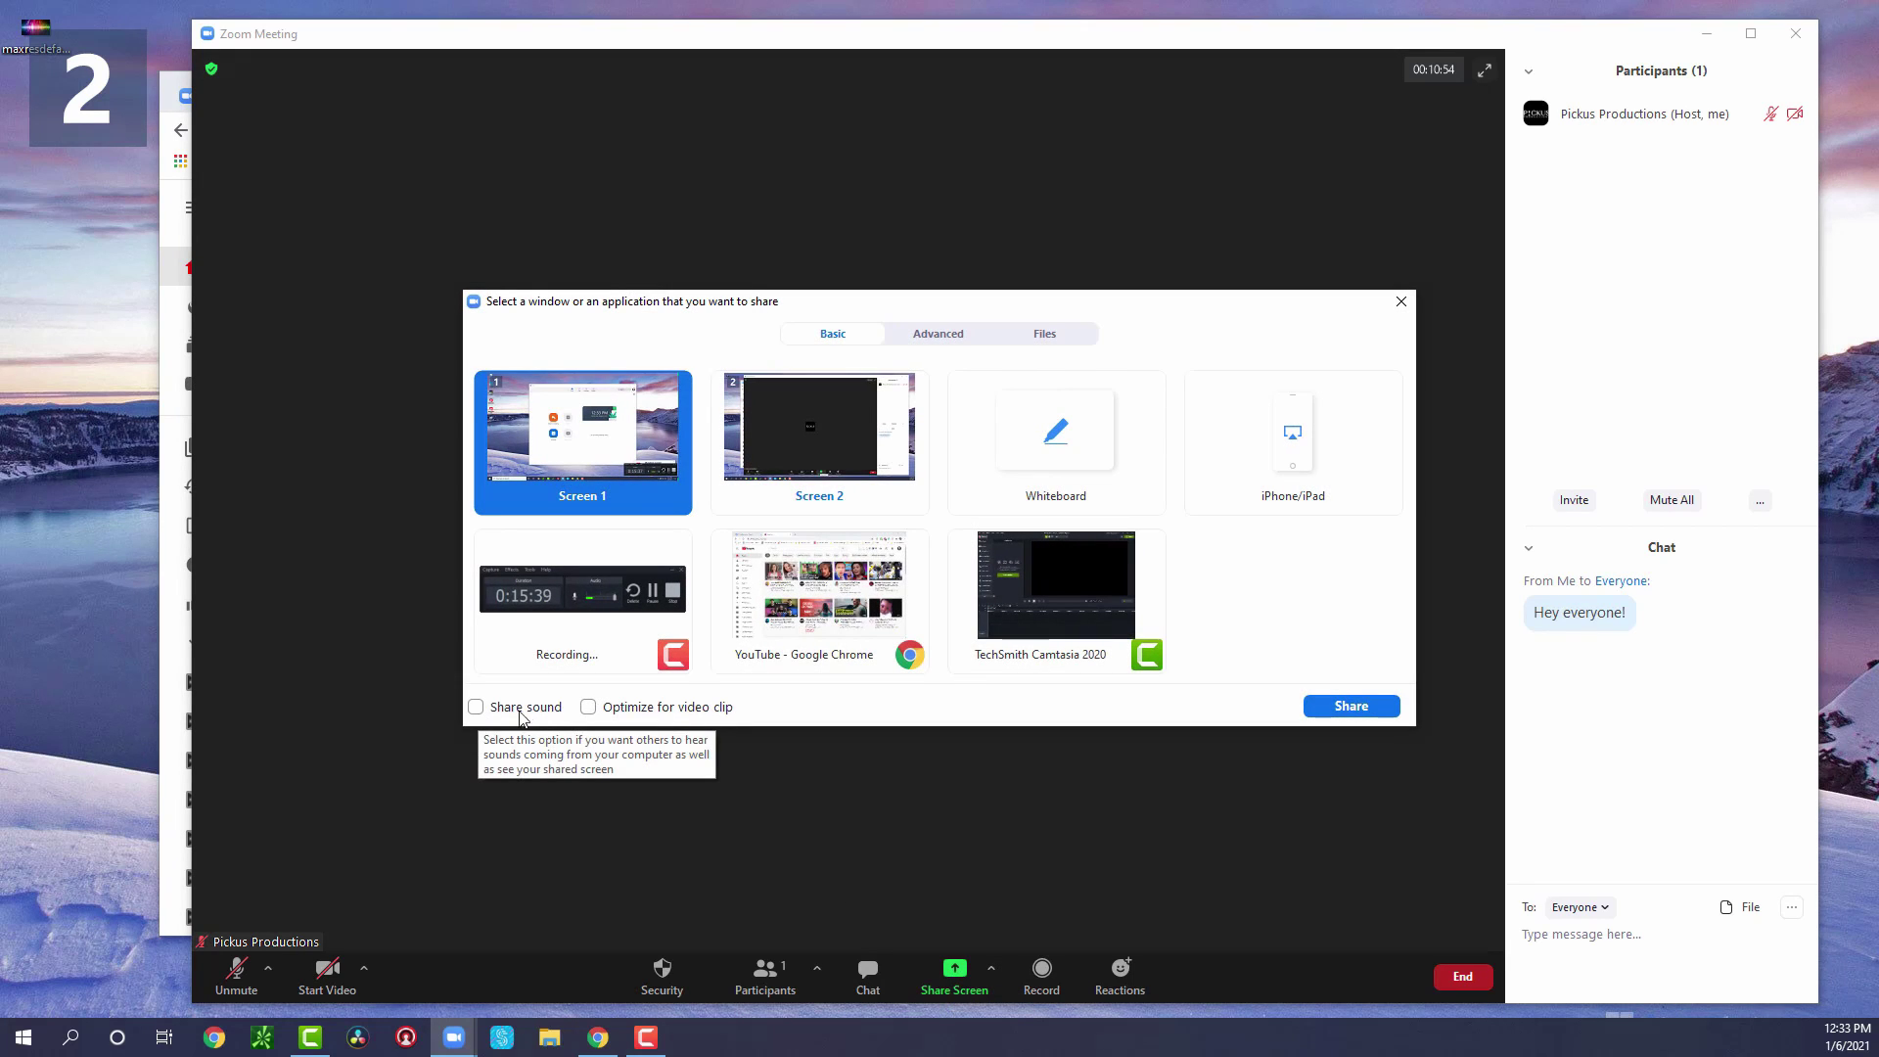
click(479, 707)
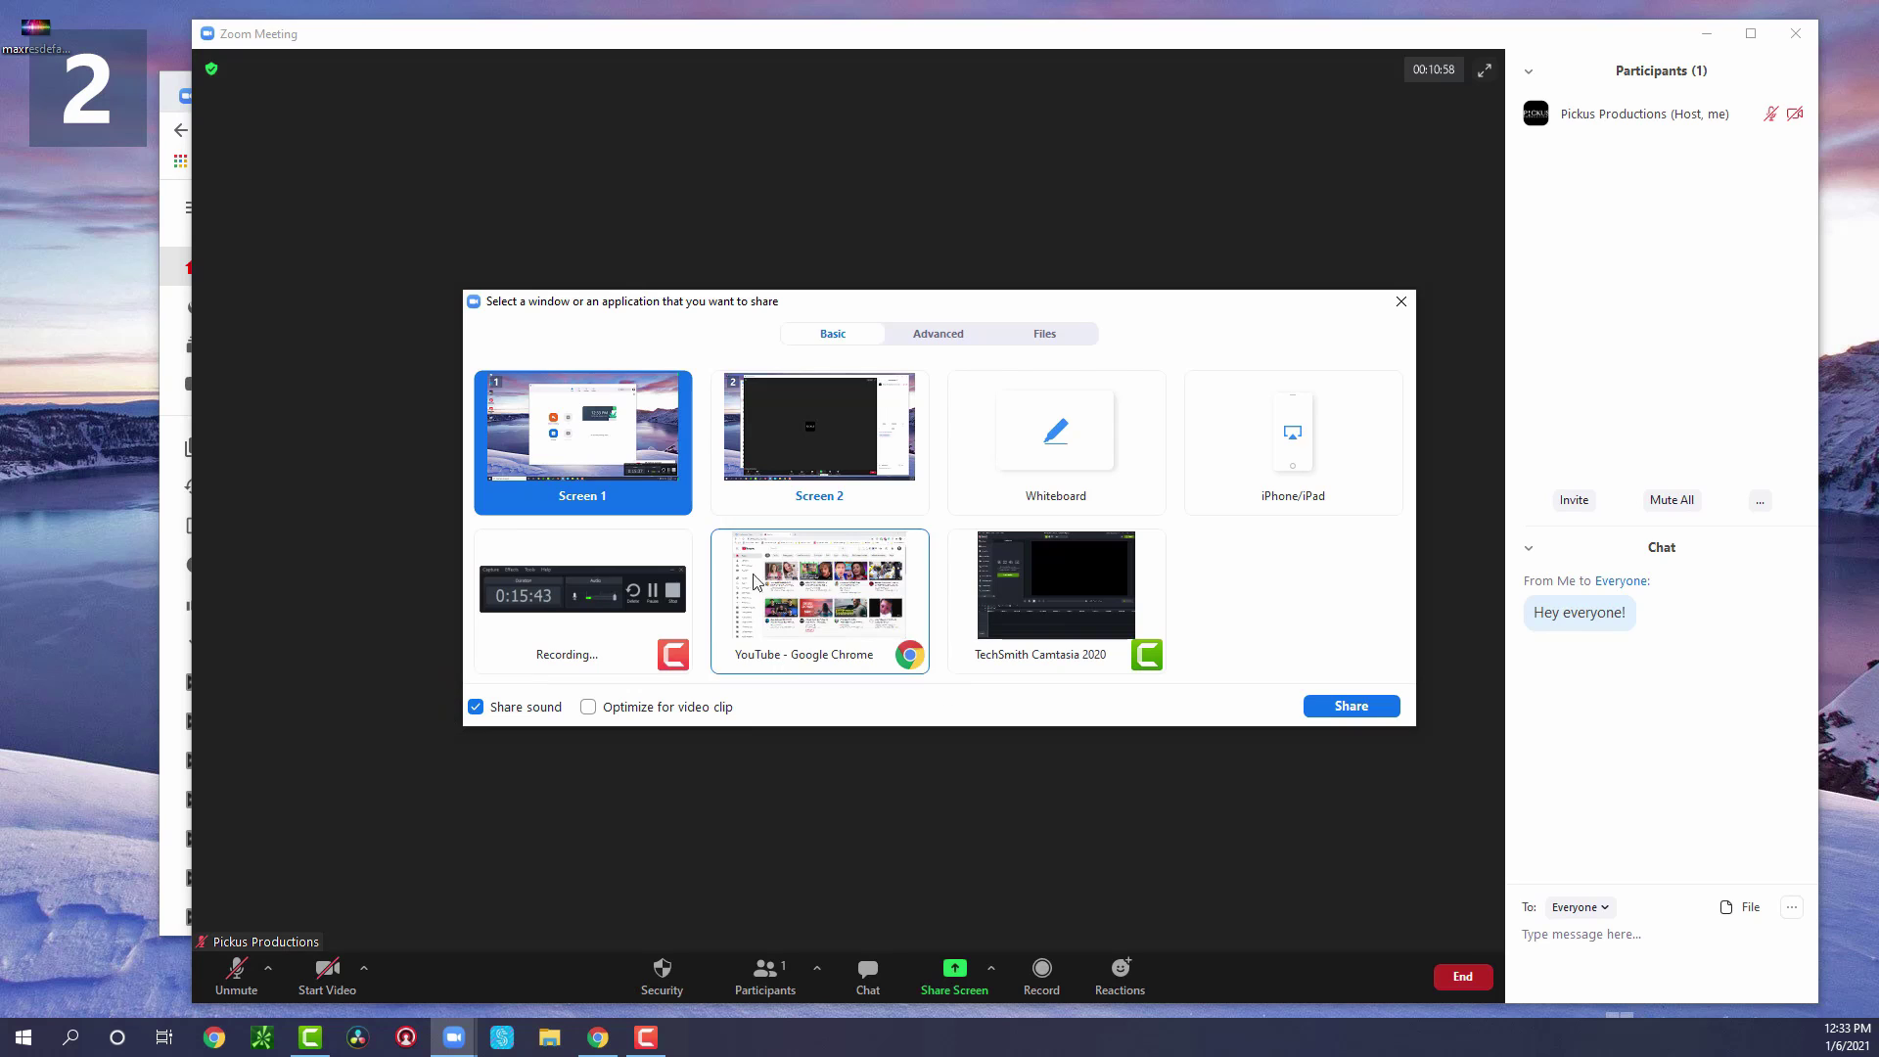